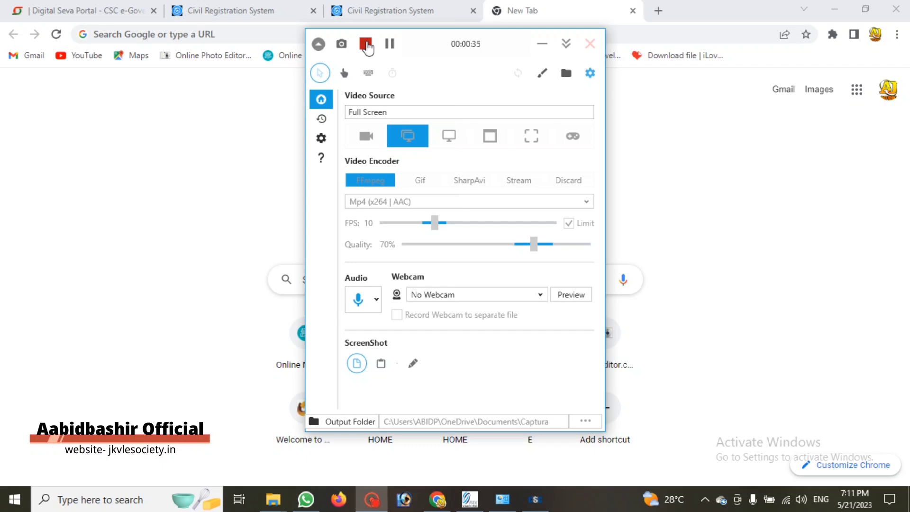
Search Google for 'civil registration system' and check the opened crsorgi.gov.in tabs
{"action": "left_click", "coordinate": [542, 43]}
{"action": "left_click", "coordinate": [327, 279]}
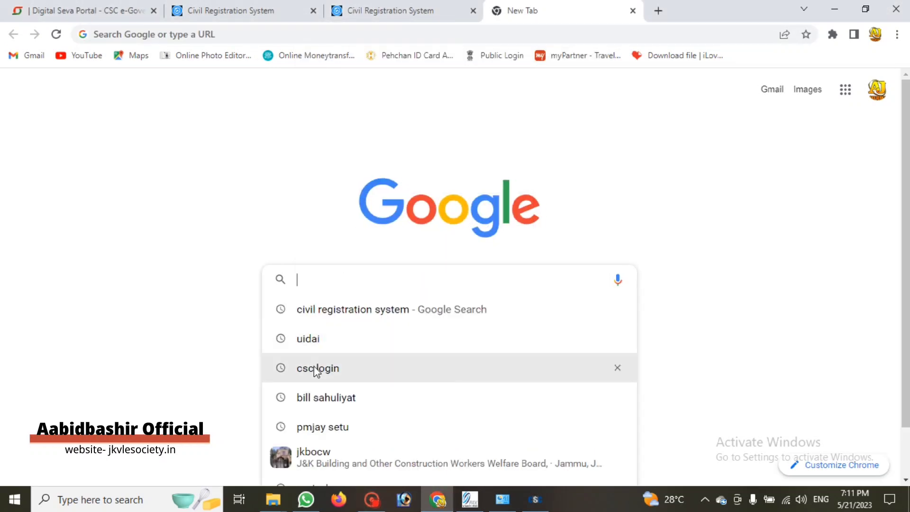
{"action": "left_click", "coordinate": [323, 313]}
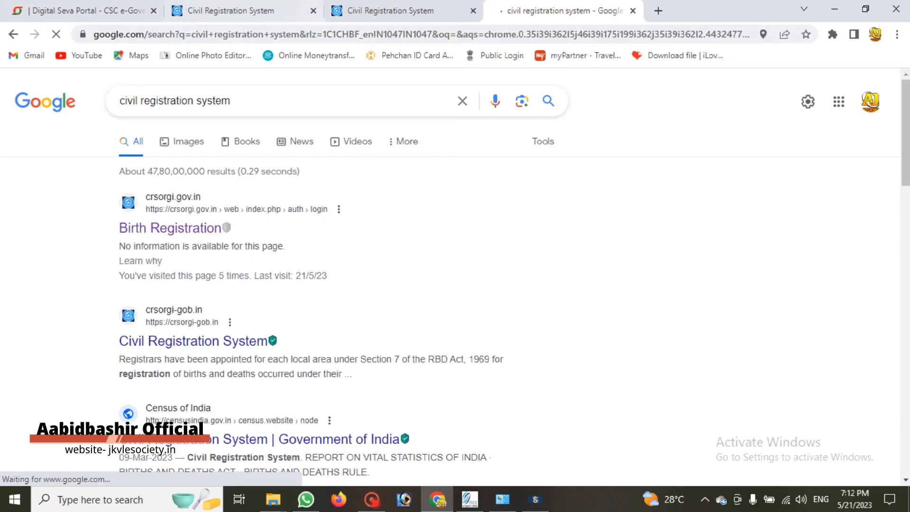
{"action": "left_click", "coordinate": [379, 12]}
{"action": "left_click", "coordinate": [285, 12]}
Close the extra CRS tabs and open General Public Signup from the crsorgi.gov.in login page
{"action": "left_click", "coordinate": [473, 10]}
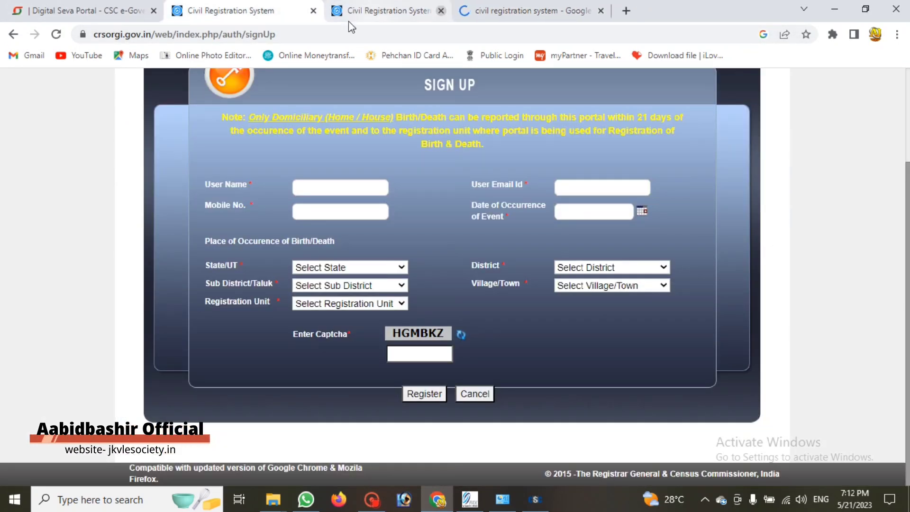
{"action": "left_click", "coordinate": [313, 11]}
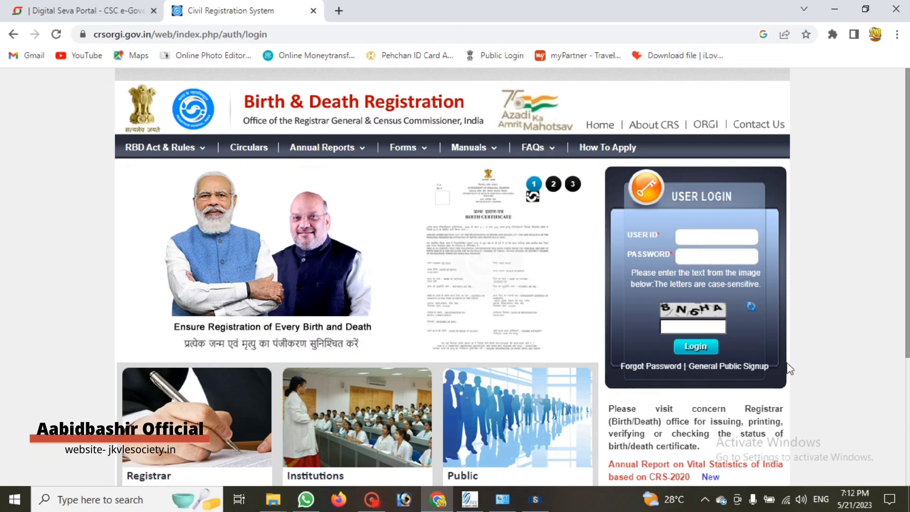
{"action": "left_click", "coordinate": [724, 368]}
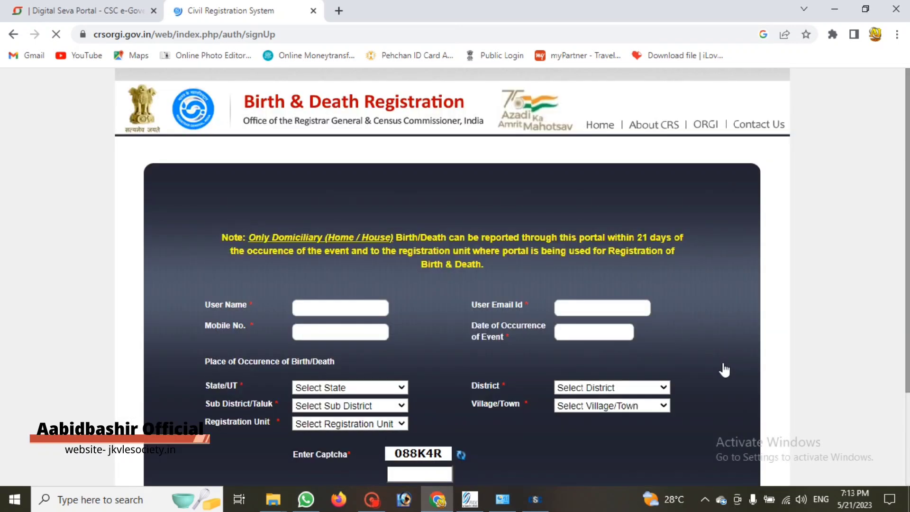
{"action": "scroll", "coordinate": [724, 369], "scroll_direction": "down", "scroll_amount": 3}
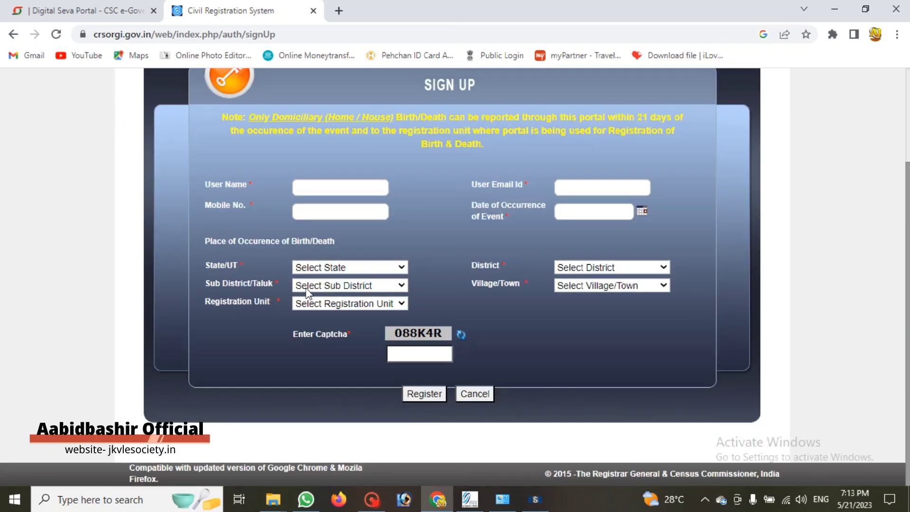
{"action": "left_click", "coordinate": [641, 212]}
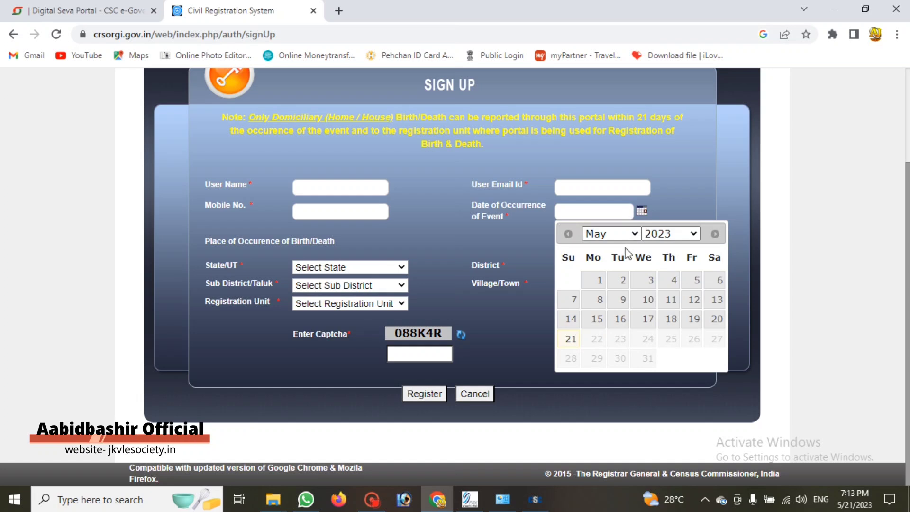
{"action": "left_click", "coordinate": [593, 283]}
{"action": "left_click", "coordinate": [642, 211]}
{"action": "left_click", "coordinate": [609, 235]}
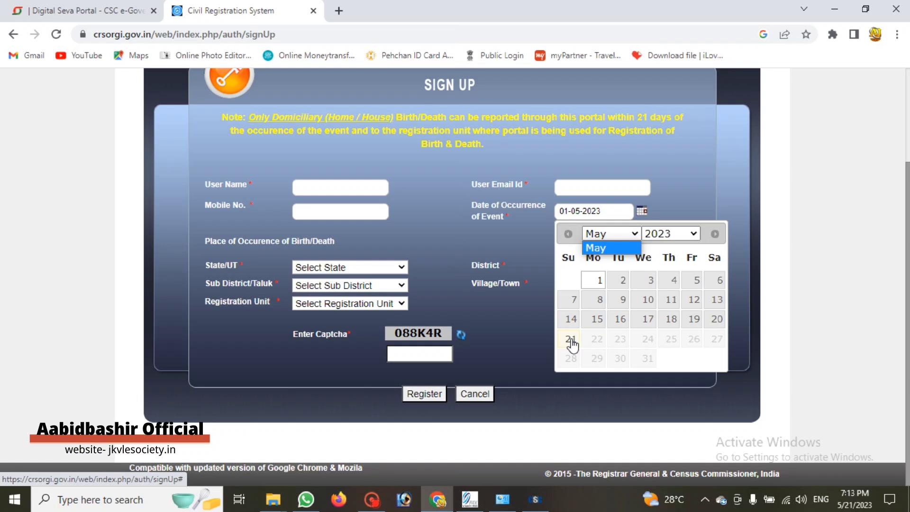
{"action": "left_click", "coordinate": [621, 280]}
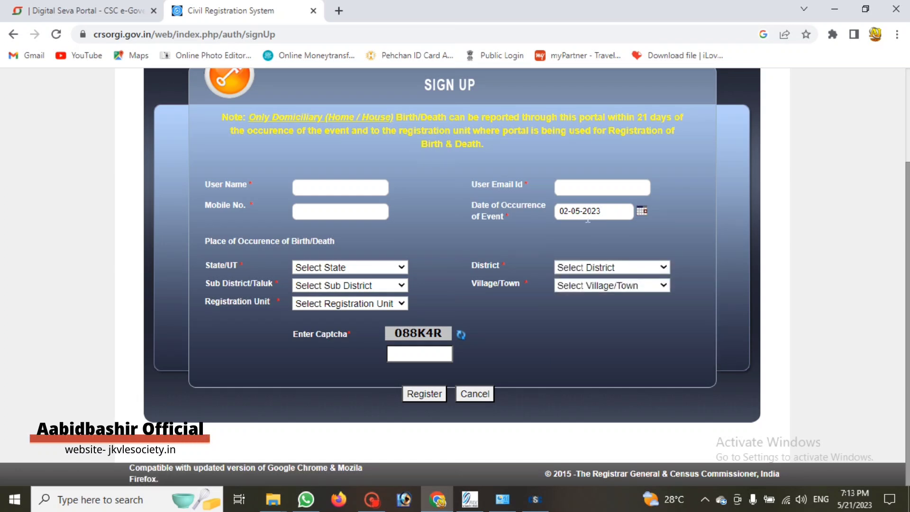
{"action": "left_click", "coordinate": [642, 211]}
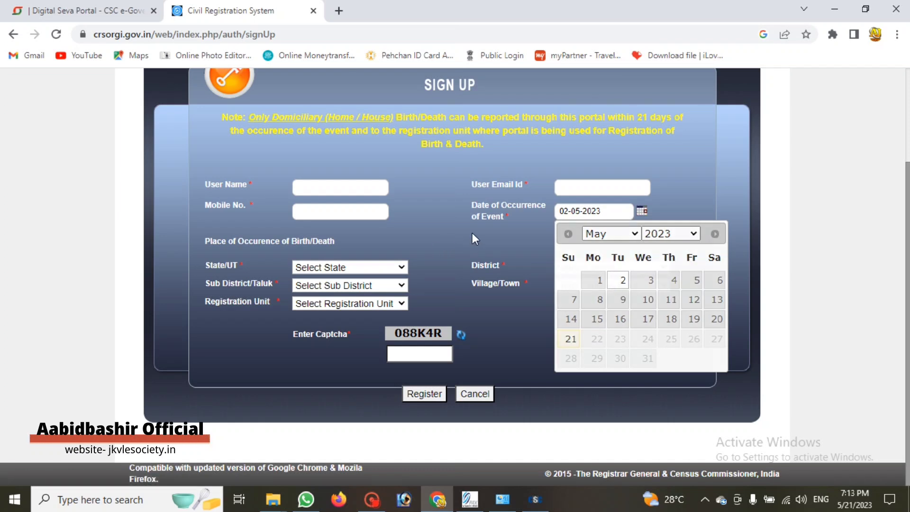
{"action": "left_click", "coordinate": [493, 236]}
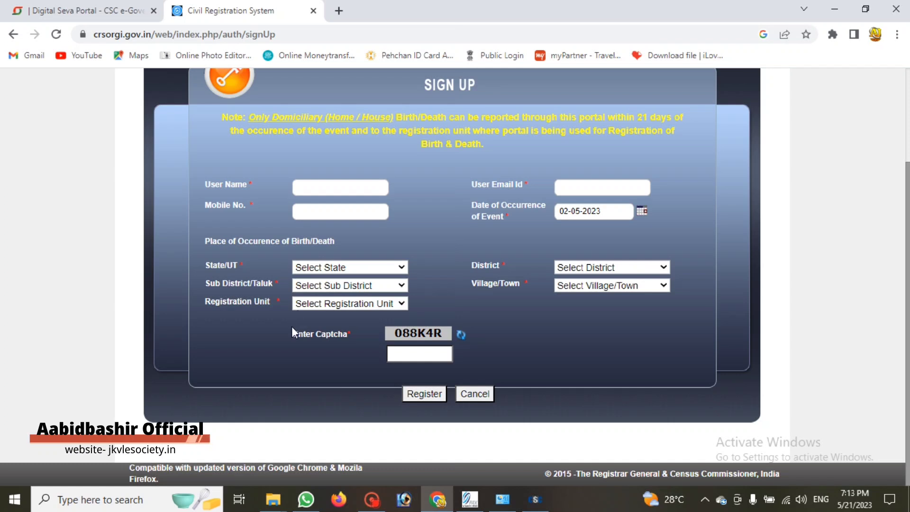
{"action": "left_click", "coordinate": [304, 303]}
{"action": "left_click", "coordinate": [469, 312]}
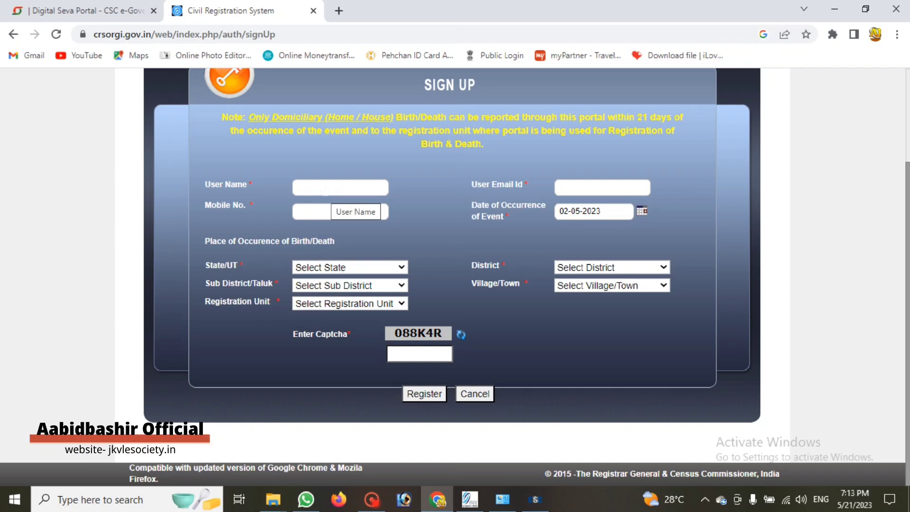
Choose Jammu and Kashmir, Pulwama, Tral, Bathnoor Jagir and BLOCK DEVELOPMENT OFFICER TRAL as birthplace
{"action": "left_click", "coordinate": [322, 268]}
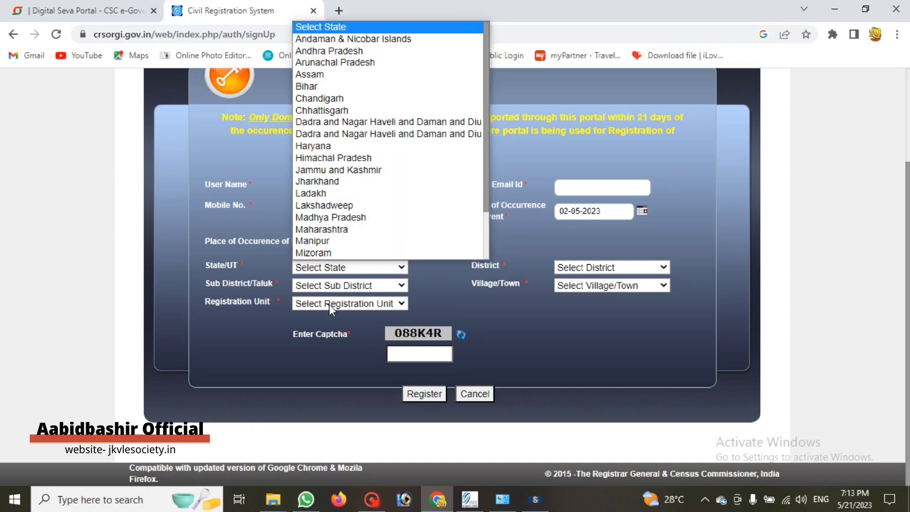
{"action": "left_click", "coordinate": [334, 169]}
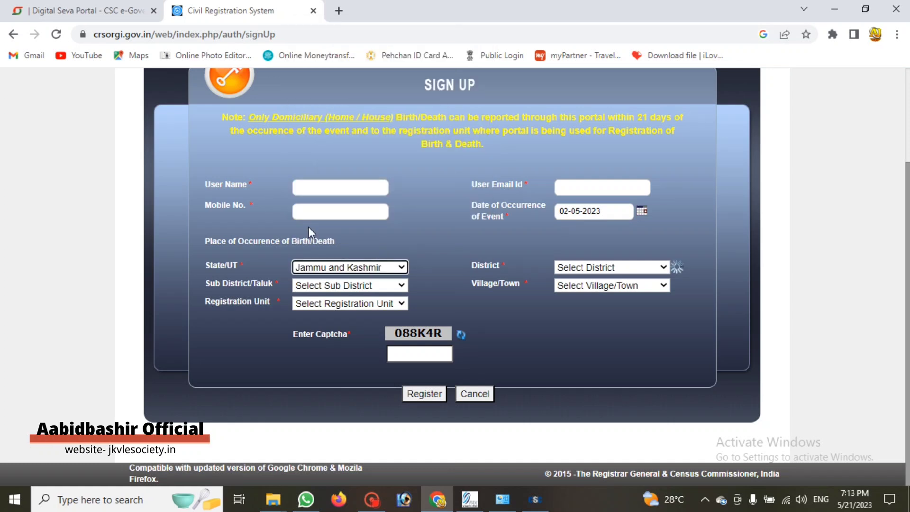
{"action": "left_click", "coordinate": [570, 268]}
{"action": "left_click", "coordinate": [575, 169]}
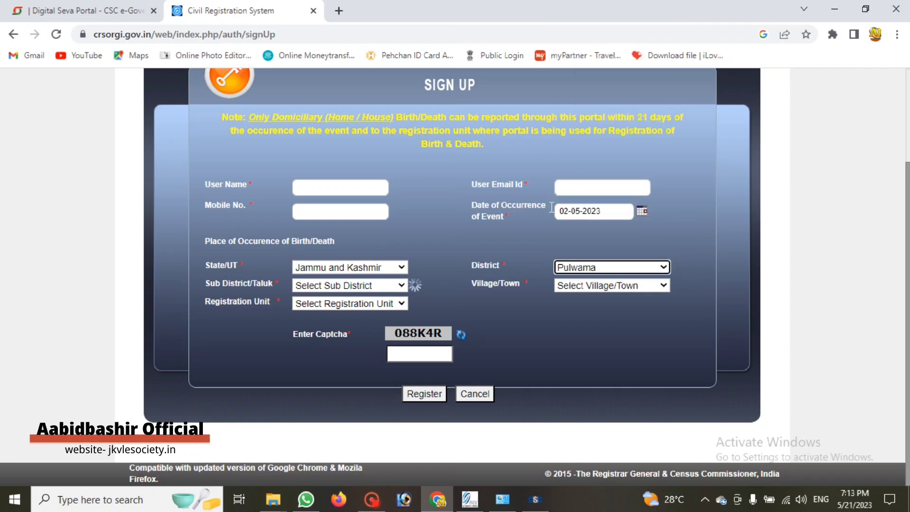
{"action": "left_click", "coordinate": [311, 286]}
{"action": "left_click", "coordinate": [315, 334]}
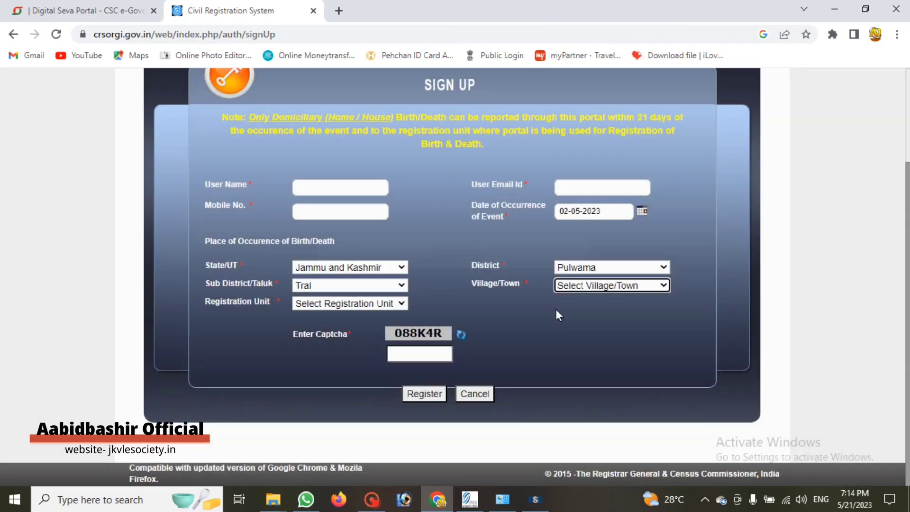
{"action": "left_click", "coordinate": [581, 287]}
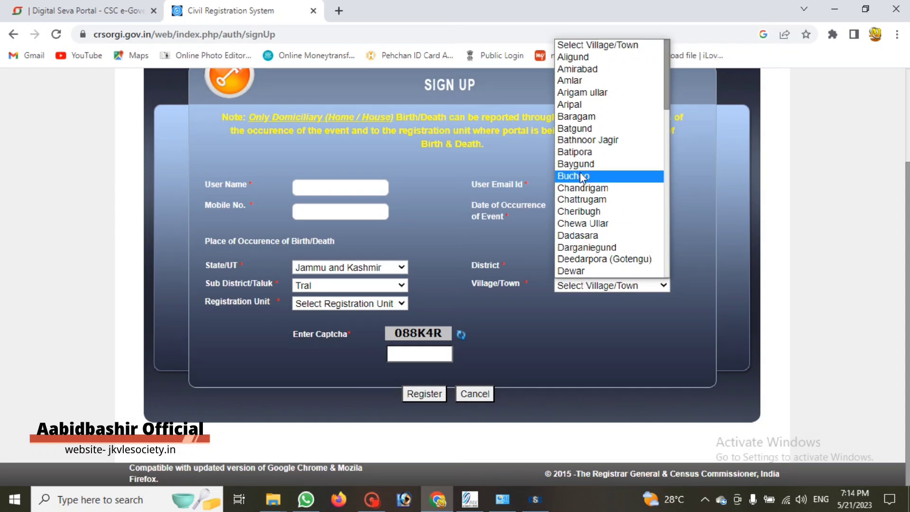
{"action": "left_click", "coordinate": [583, 141]}
{"action": "left_click", "coordinate": [311, 303]}
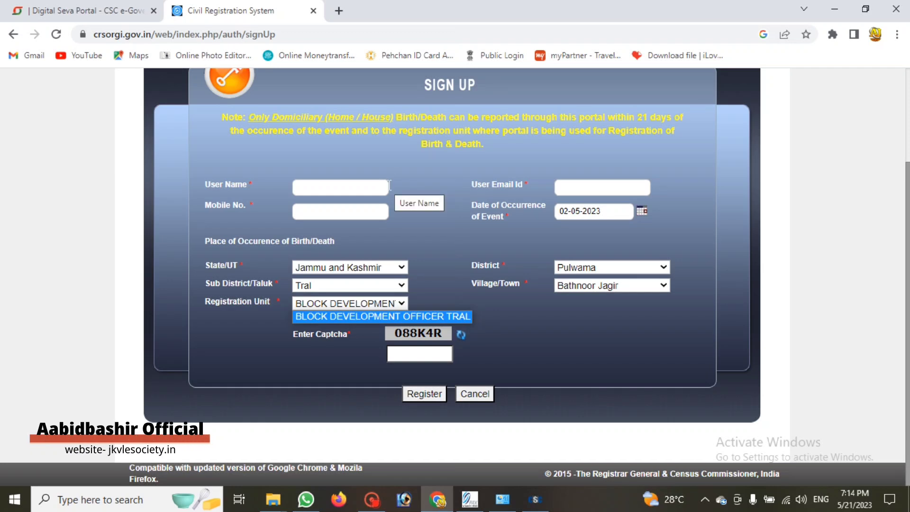
{"action": "left_click", "coordinate": [313, 192]}
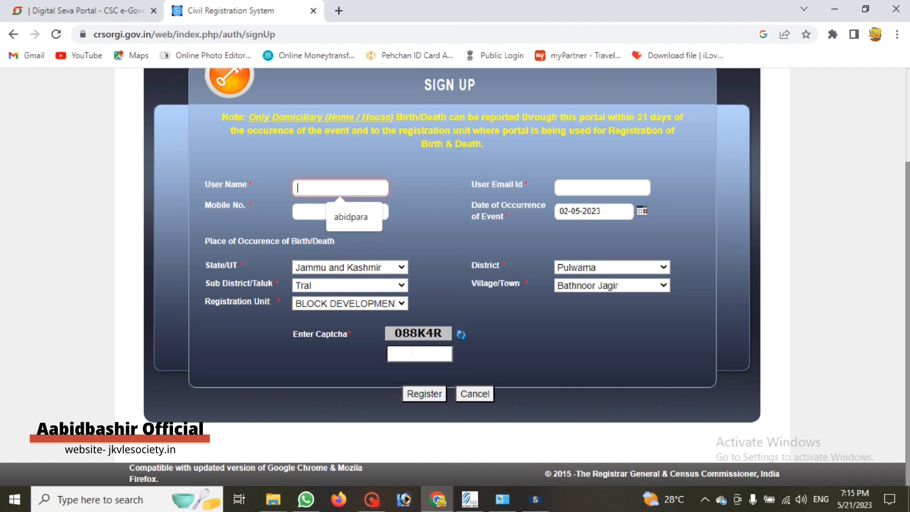
Restore Jammu and Kashmir as the state, then return to the crsorgi.gov.in login page
{"action": "left_click", "coordinate": [396, 267]}
{"action": "scroll", "coordinate": [410, 255], "scroll_direction": "down", "scroll_amount": 1}
{"action": "left_click", "coordinate": [425, 257]}
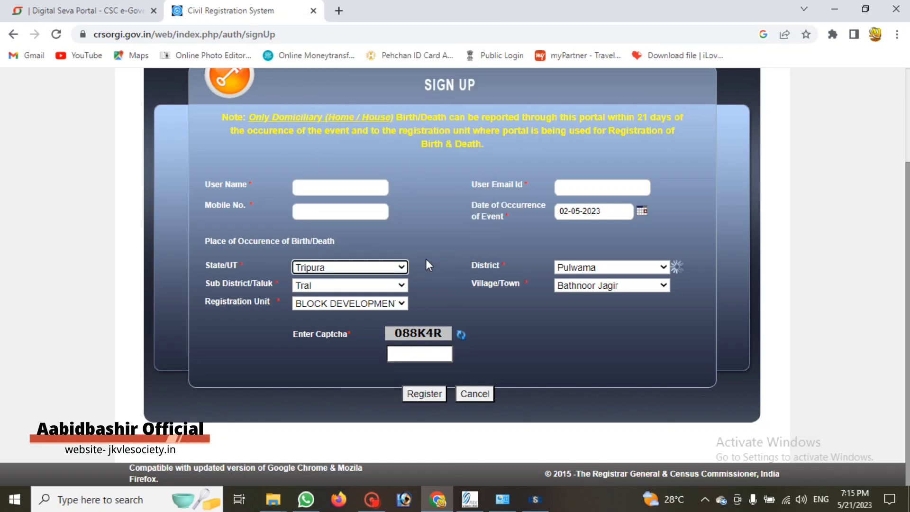
{"action": "left_click", "coordinate": [384, 265]}
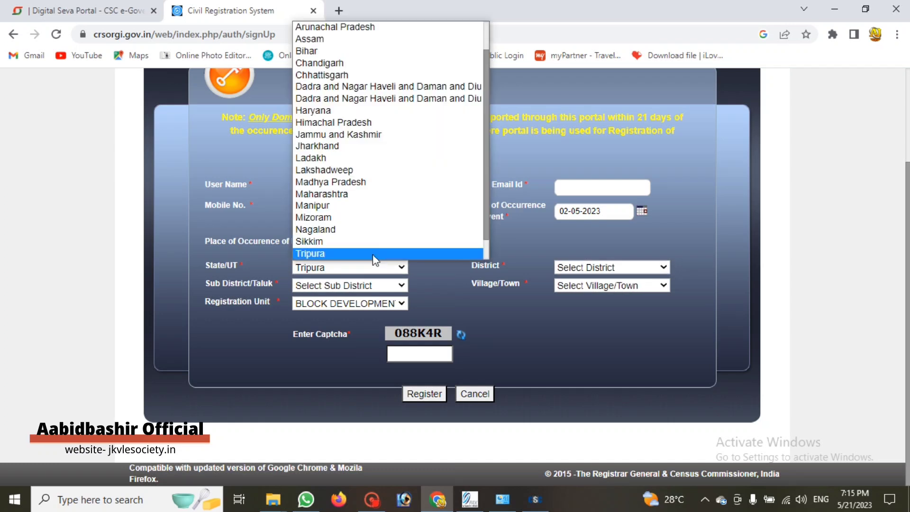
{"action": "left_click", "coordinate": [369, 134]}
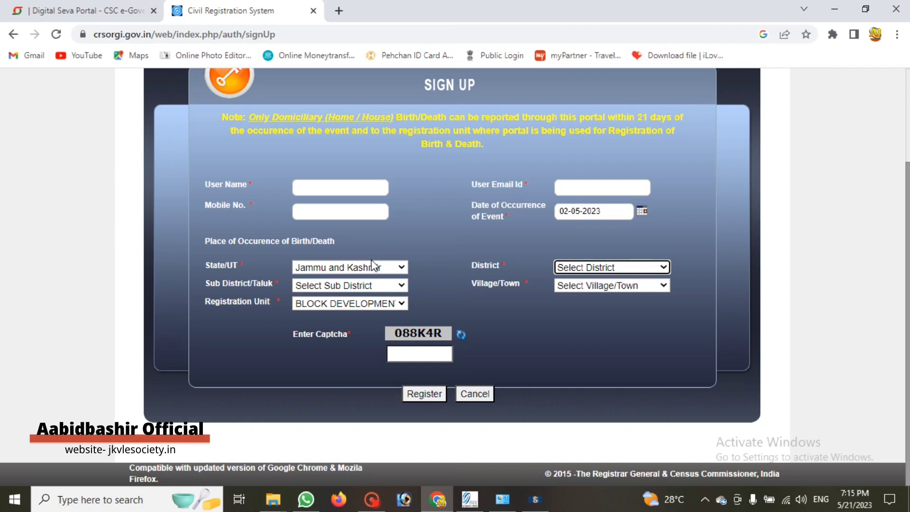
{"action": "left_click", "coordinate": [482, 401]}
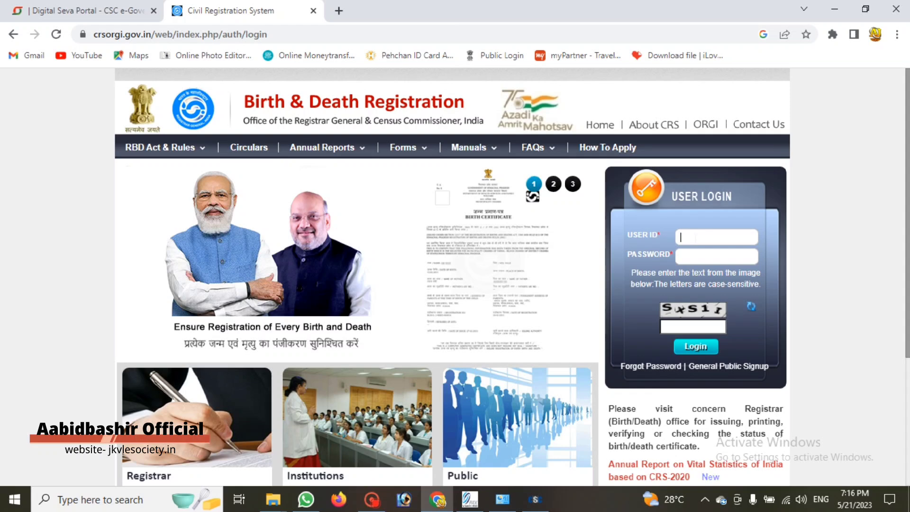
Dismiss the right-click alert, enter the user ID and account password, and move to the captcha
{"action": "right_click", "coordinate": [692, 261]}
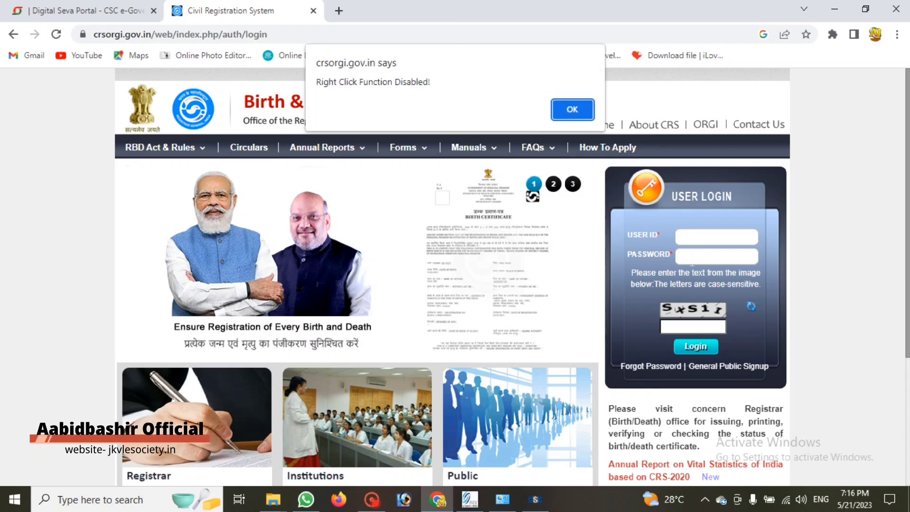
{"action": "left_click", "coordinate": [586, 116]}
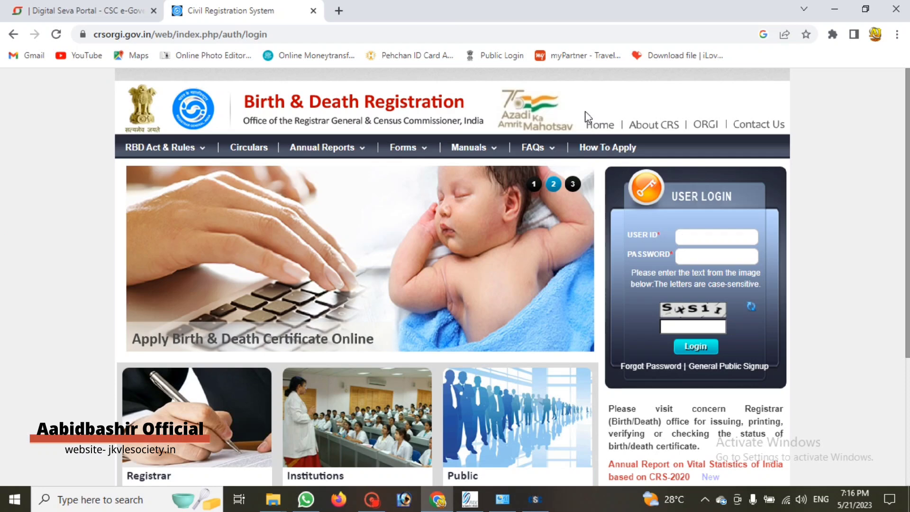
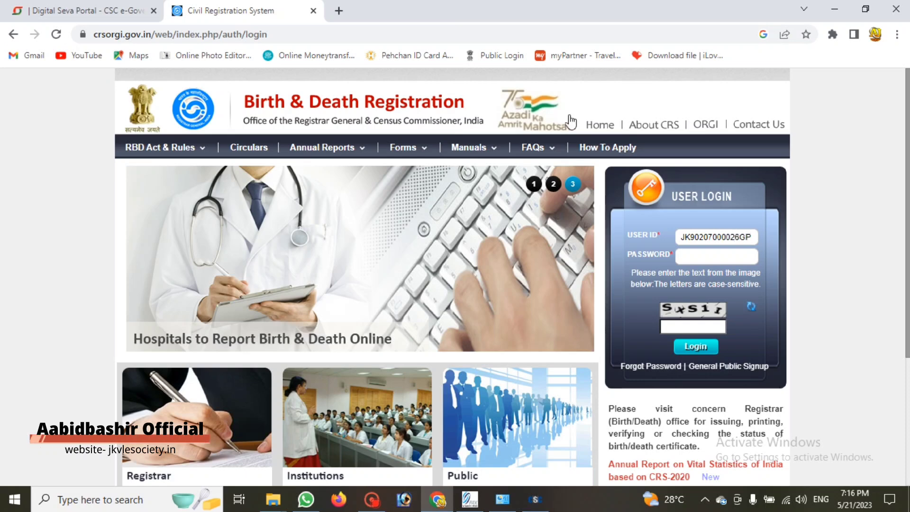
{"action": "key", "text": "Tab"}
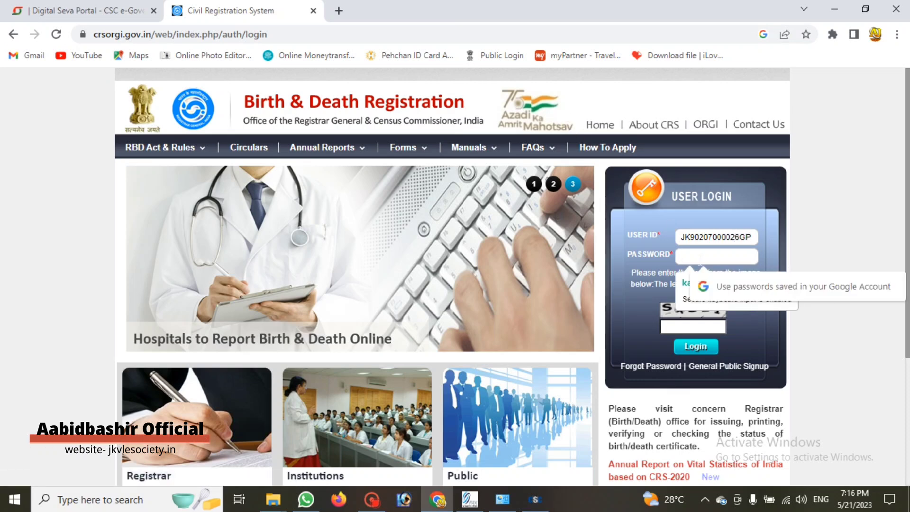
{"action": "type", "text": "••••••••••"}
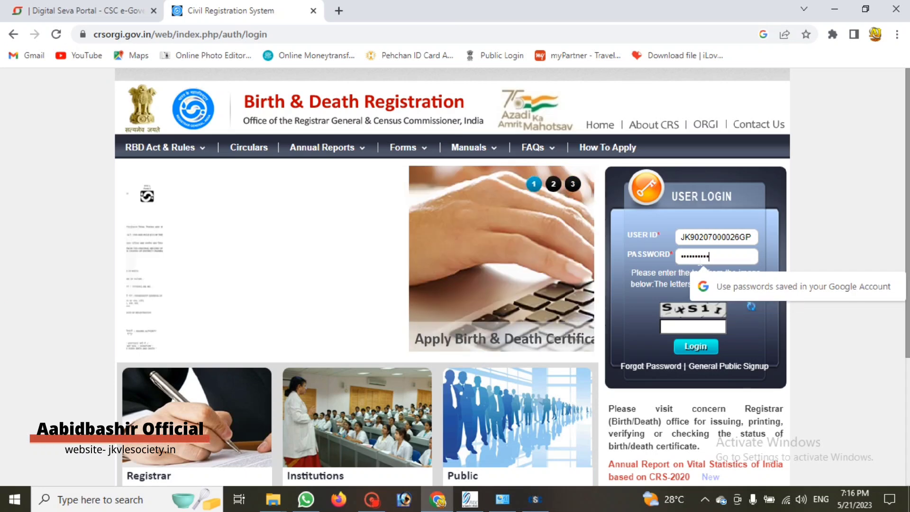
{"action": "left_click", "coordinate": [690, 332]}
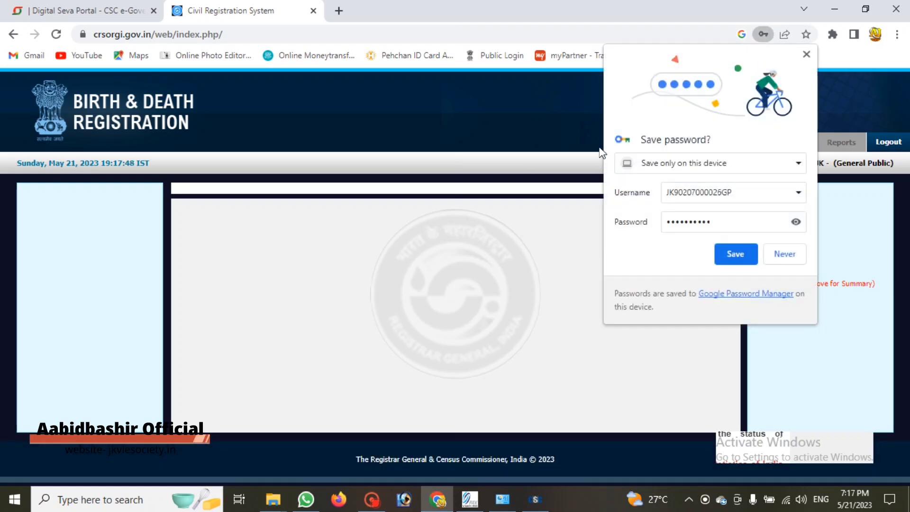
Dismiss the save-password prompt and choose Add Birth Registration from the Birth menu
{"action": "left_click", "coordinate": [740, 253]}
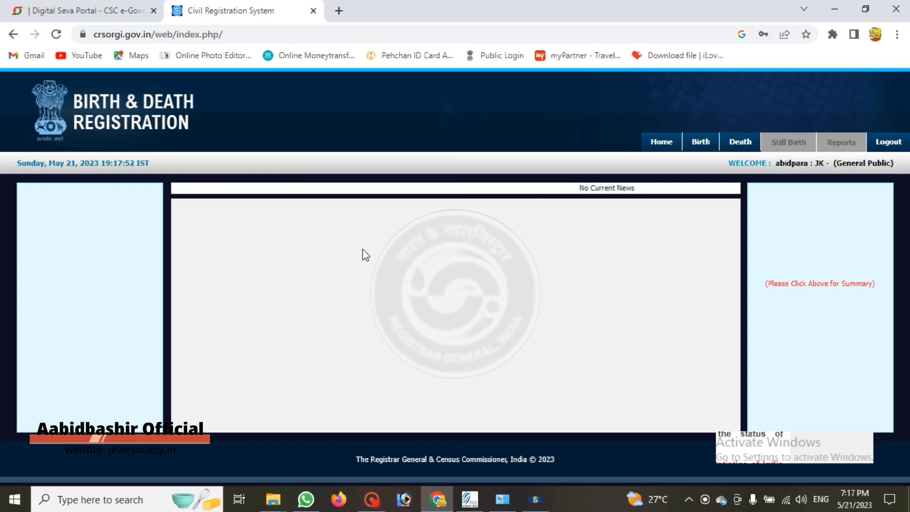
{"action": "mouse_move", "coordinate": [699, 147]}
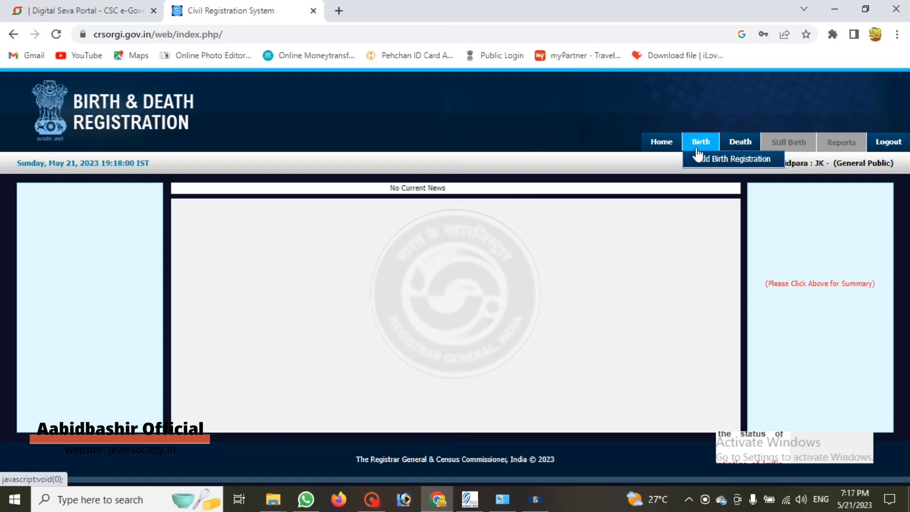
{"action": "left_click", "coordinate": [706, 159]}
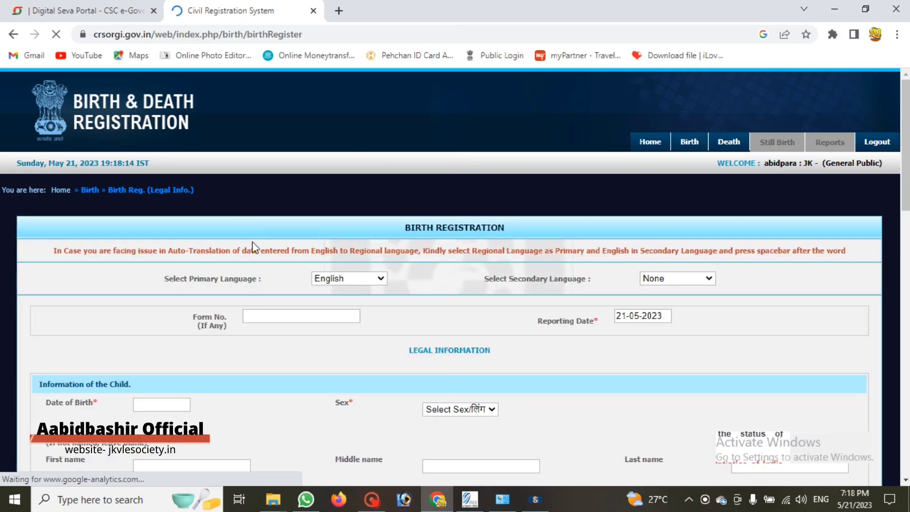
{"action": "scroll", "coordinate": [260, 267], "scroll_direction": "down", "scroll_amount": 10}
{"action": "scroll", "coordinate": [211, 228], "scroll_direction": "down", "scroll_amount": 7}
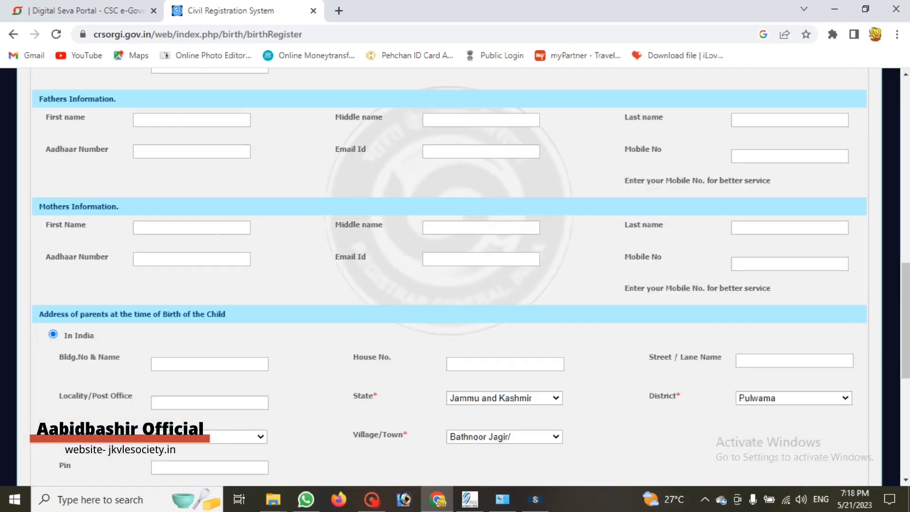
{"action": "scroll", "coordinate": [217, 270], "scroll_direction": "down", "scroll_amount": 3}
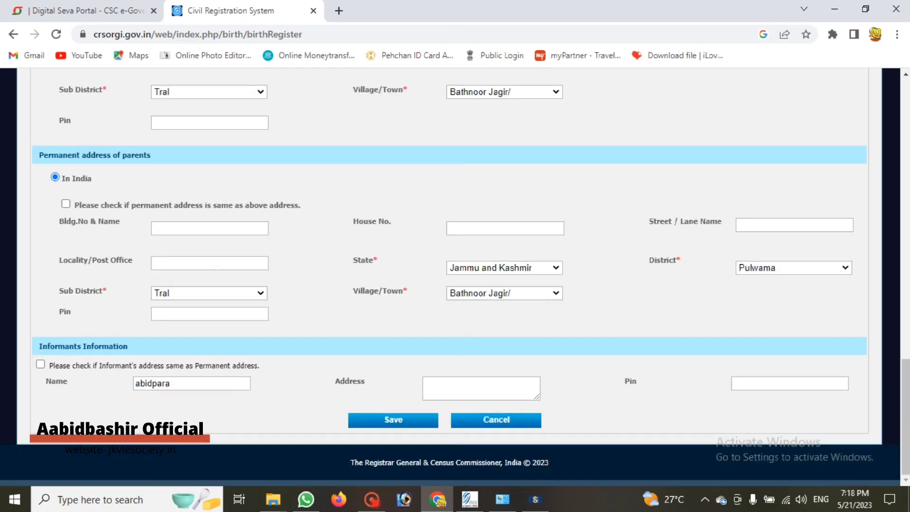
{"action": "scroll", "coordinate": [345, 348], "scroll_direction": "up", "scroll_amount": 20}
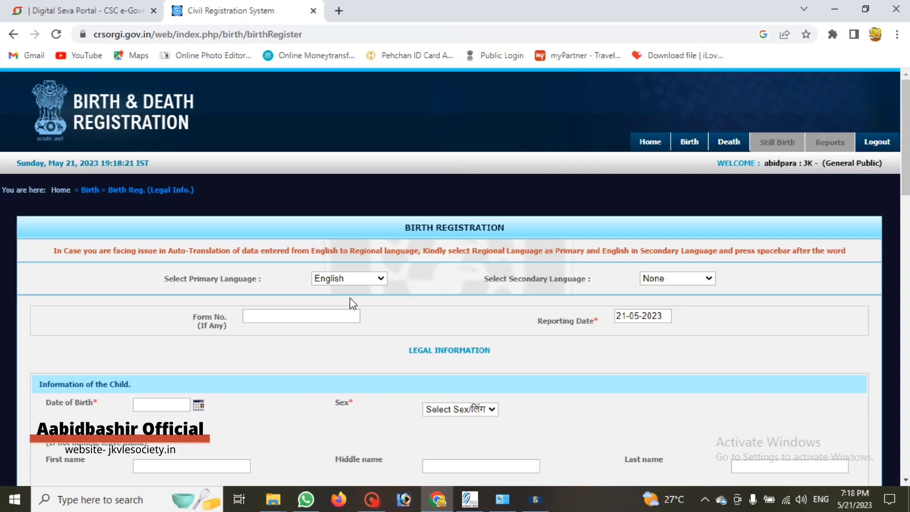
{"action": "scroll", "coordinate": [349, 297], "scroll_direction": "down", "scroll_amount": 3}
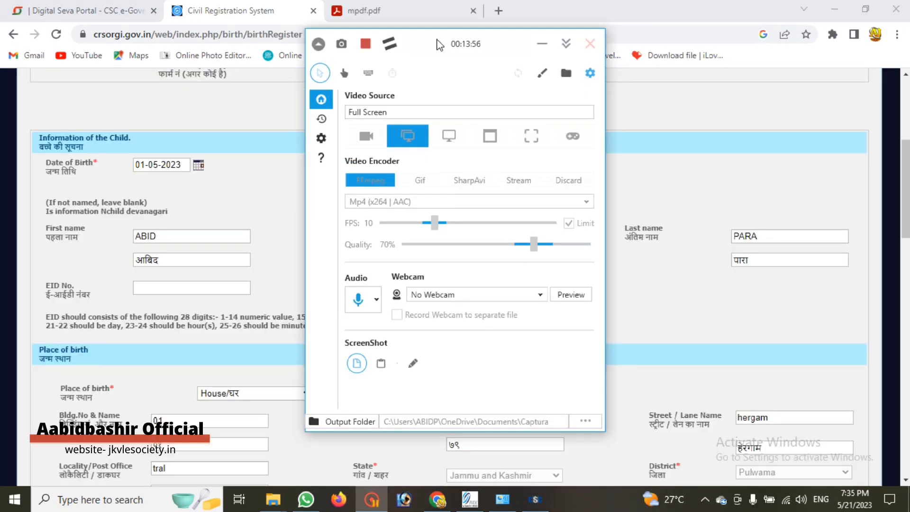
{"action": "left_click", "coordinate": [542, 43]}
{"action": "scroll", "coordinate": [431, 200], "scroll_direction": "up", "scroll_amount": 5}
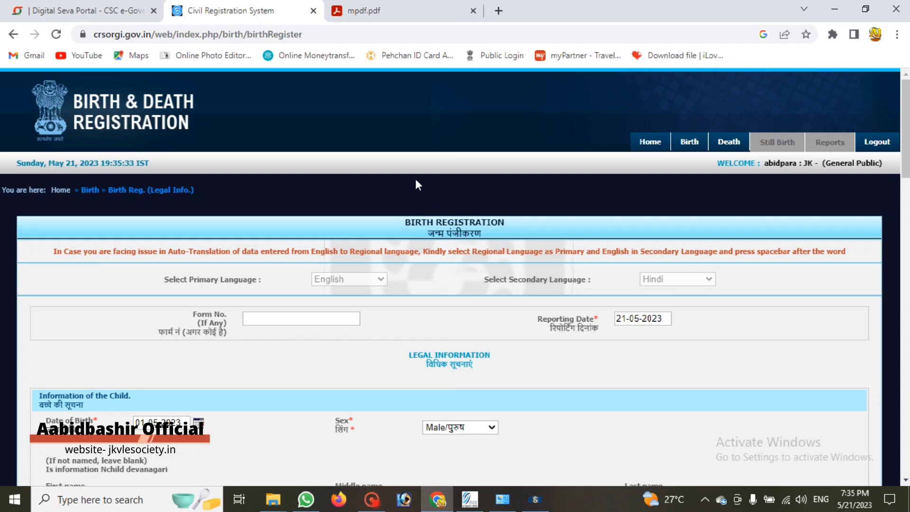
{"action": "mouse_move", "coordinate": [690, 142]}
{"action": "scroll", "coordinate": [396, 203], "scroll_direction": "down", "scroll_amount": 3}
{"action": "scroll", "coordinate": [338, 240], "scroll_direction": "down", "scroll_amount": 3}
{"action": "scroll", "coordinate": [340, 242], "scroll_direction": "up", "scroll_amount": 3}
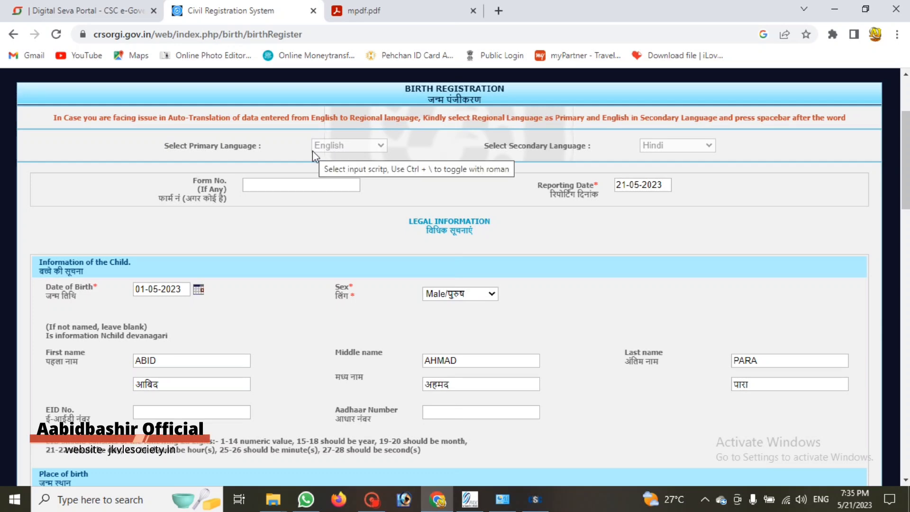
{"action": "scroll", "coordinate": [311, 168], "scroll_direction": "up", "scroll_amount": 2}
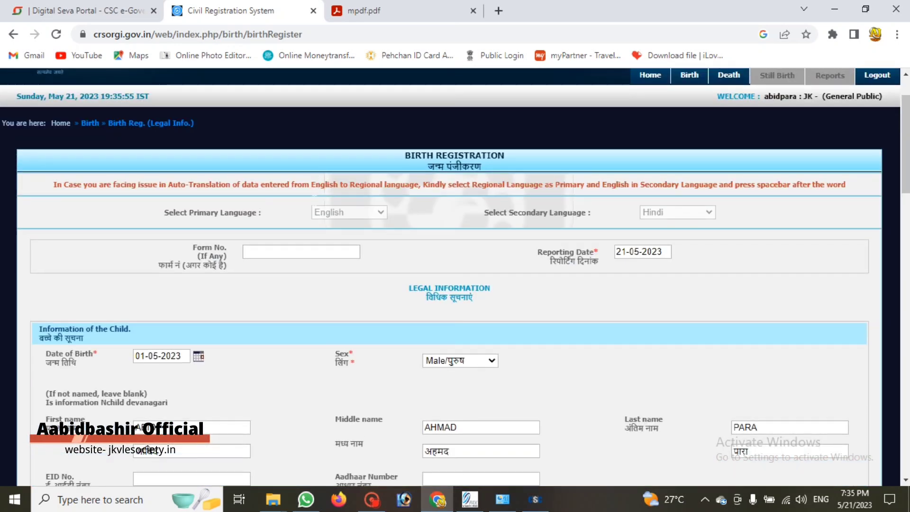
{"action": "scroll", "coordinate": [309, 209], "scroll_direction": "down", "scroll_amount": 6}
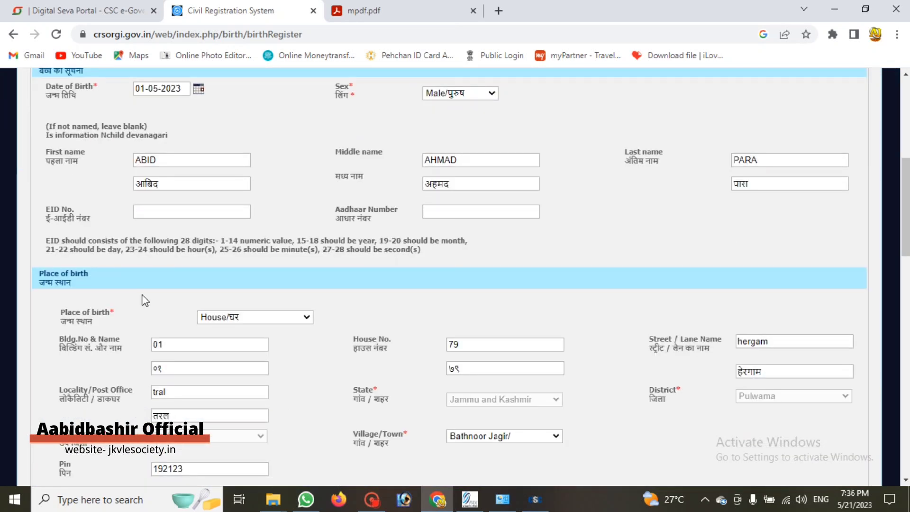
{"action": "scroll", "coordinate": [145, 300], "scroll_direction": "up", "scroll_amount": 2}
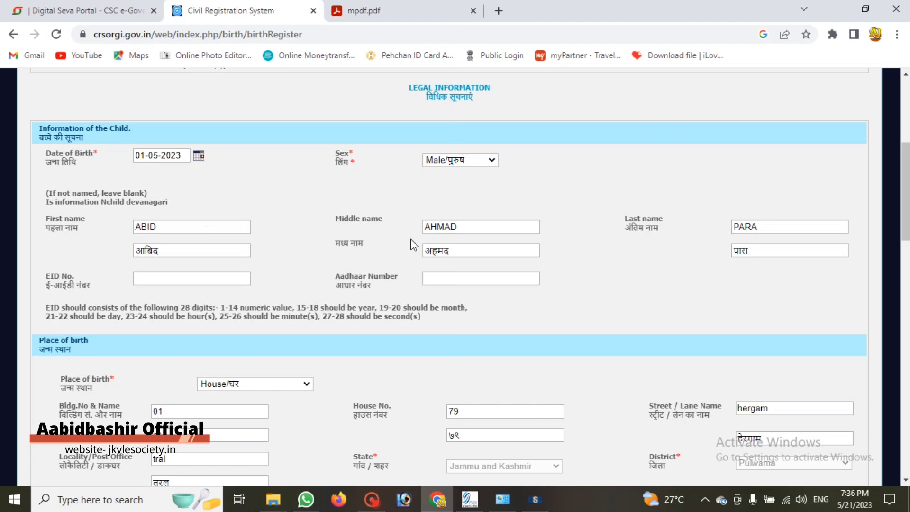
{"action": "scroll", "coordinate": [415, 244], "scroll_direction": "down", "scroll_amount": 3}
{"action": "scroll", "coordinate": [451, 216], "scroll_direction": "up", "scroll_amount": 2}
{"action": "scroll", "coordinate": [160, 231], "scroll_direction": "down", "scroll_amount": 5}
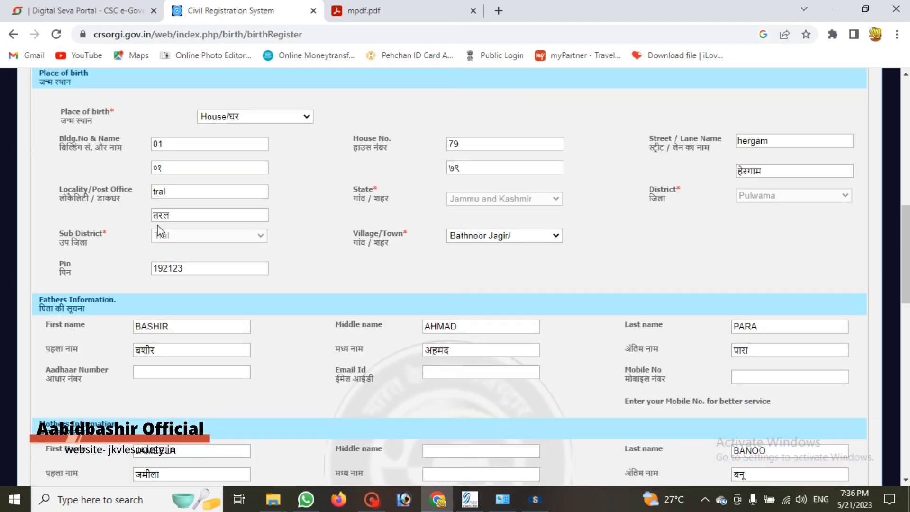
{"action": "scroll", "coordinate": [158, 226], "scroll_direction": "up", "scroll_amount": 2}
{"action": "left_click", "coordinate": [247, 184]}
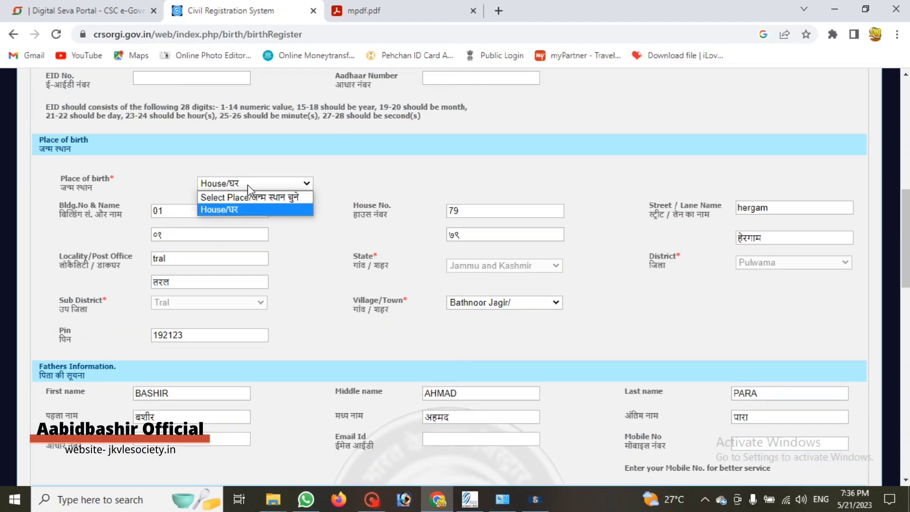
{"action": "left_click", "coordinate": [284, 158]}
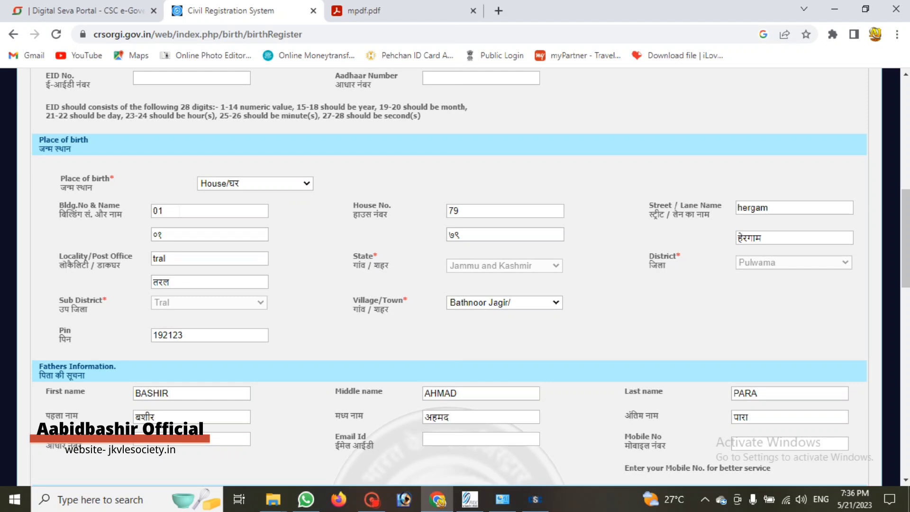
{"action": "left_click", "coordinate": [223, 182]}
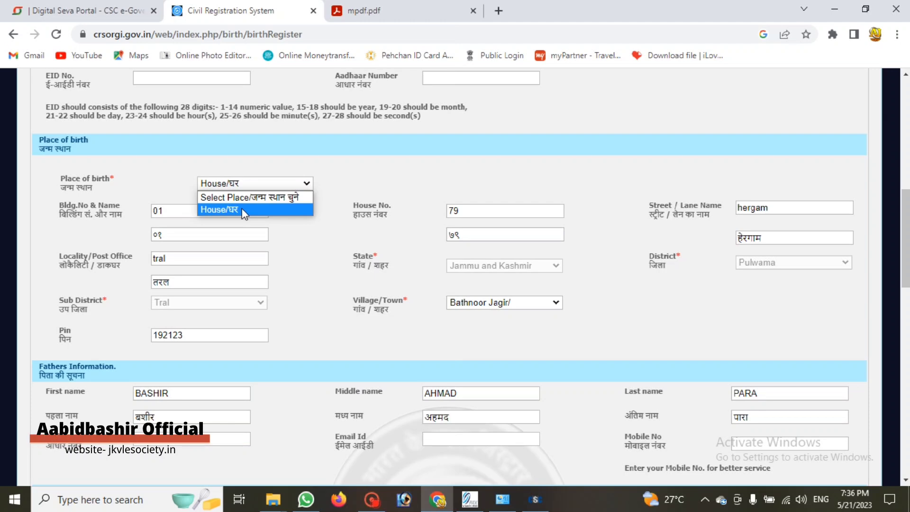
{"action": "left_click", "coordinate": [249, 167]}
{"action": "scroll", "coordinate": [218, 218], "scroll_direction": "down", "scroll_amount": 5}
{"action": "scroll", "coordinate": [218, 219], "scroll_direction": "up", "scroll_amount": 5}
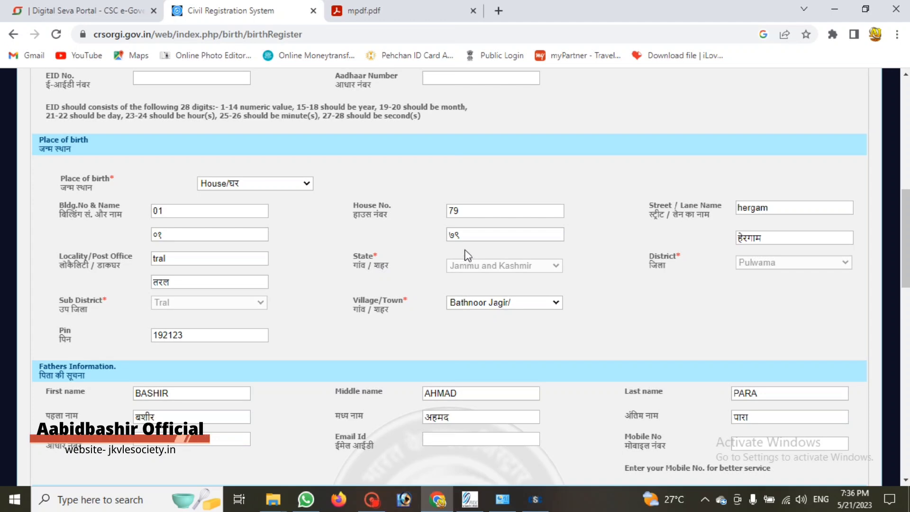
{"action": "scroll", "coordinate": [420, 265], "scroll_direction": "down", "scroll_amount": 3}
{"action": "scroll", "coordinate": [165, 218], "scroll_direction": "down", "scroll_amount": 3}
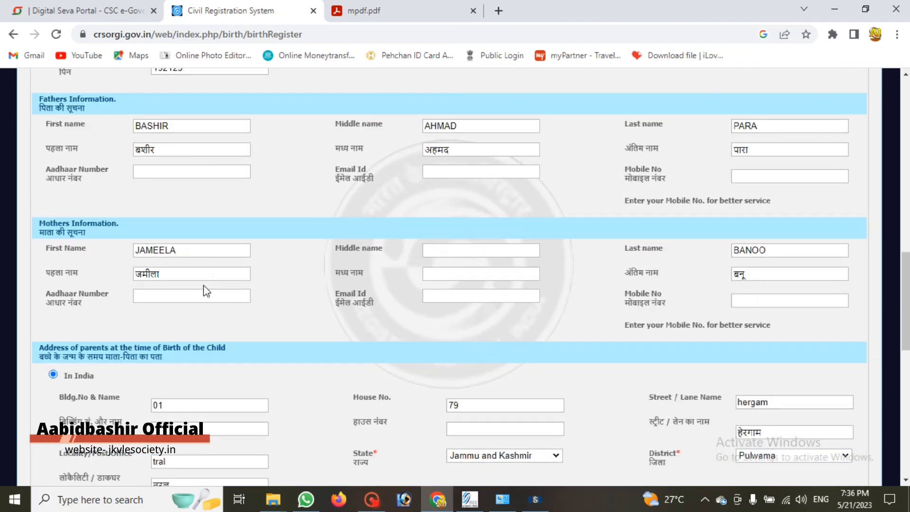
{"action": "scroll", "coordinate": [156, 284], "scroll_direction": "down", "scroll_amount": 6}
{"action": "scroll", "coordinate": [162, 260], "scroll_direction": "up", "scroll_amount": 3}
{"action": "scroll", "coordinate": [197, 223], "scroll_direction": "down", "scroll_amount": 2}
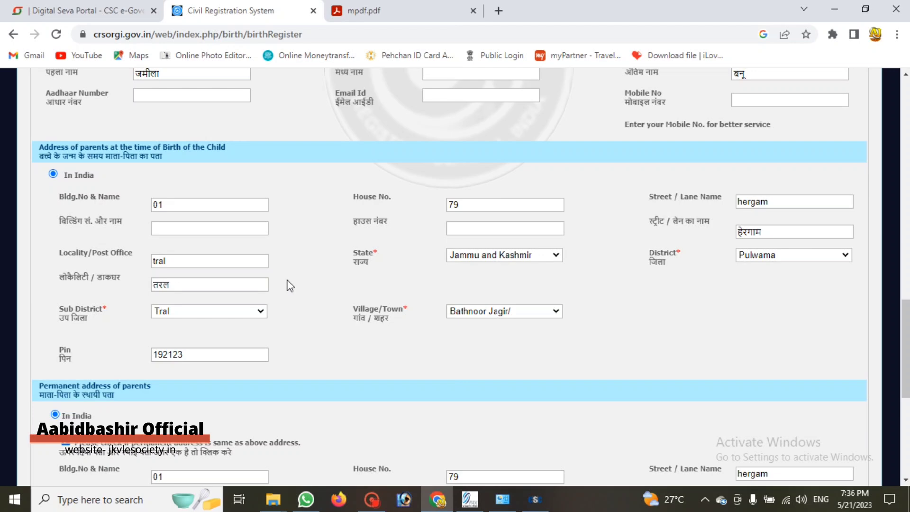
{"action": "scroll", "coordinate": [290, 285], "scroll_direction": "down", "scroll_amount": 2}
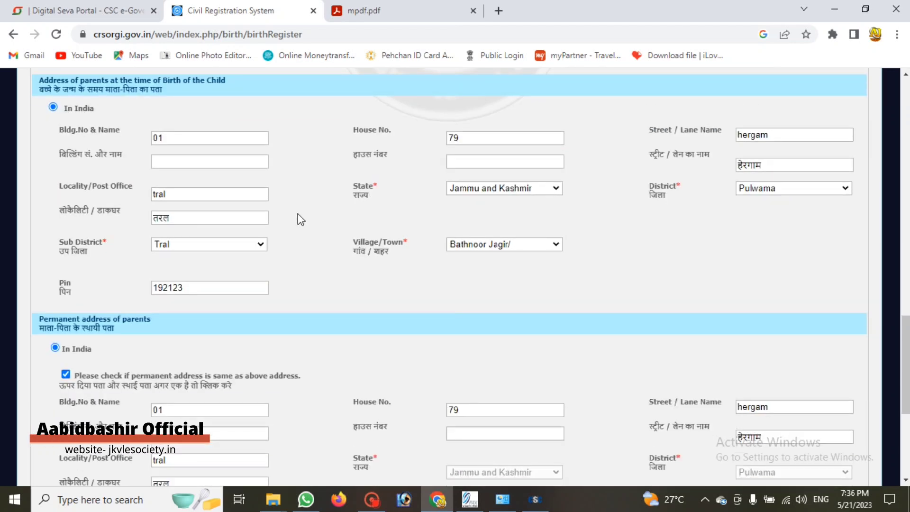
{"action": "scroll", "coordinate": [274, 285], "scroll_direction": "down", "scroll_amount": 1}
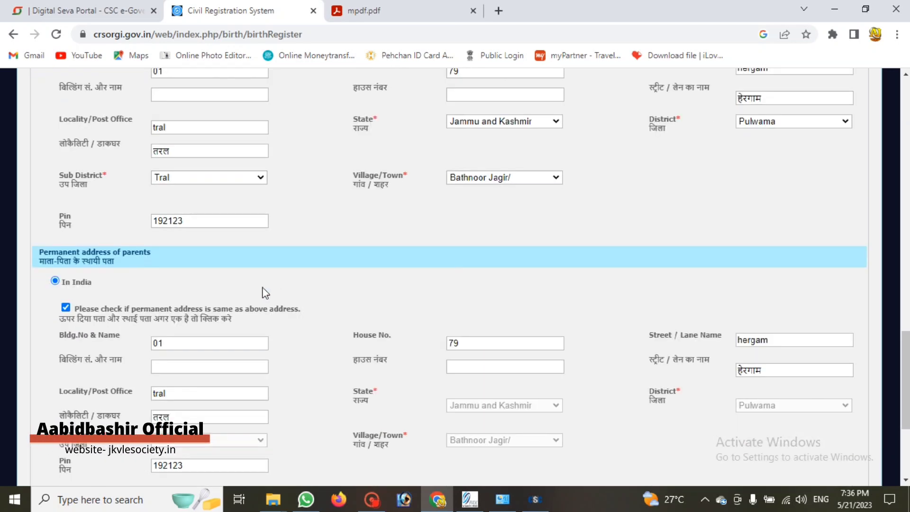
{"action": "scroll", "coordinate": [128, 270], "scroll_direction": "down", "scroll_amount": 1}
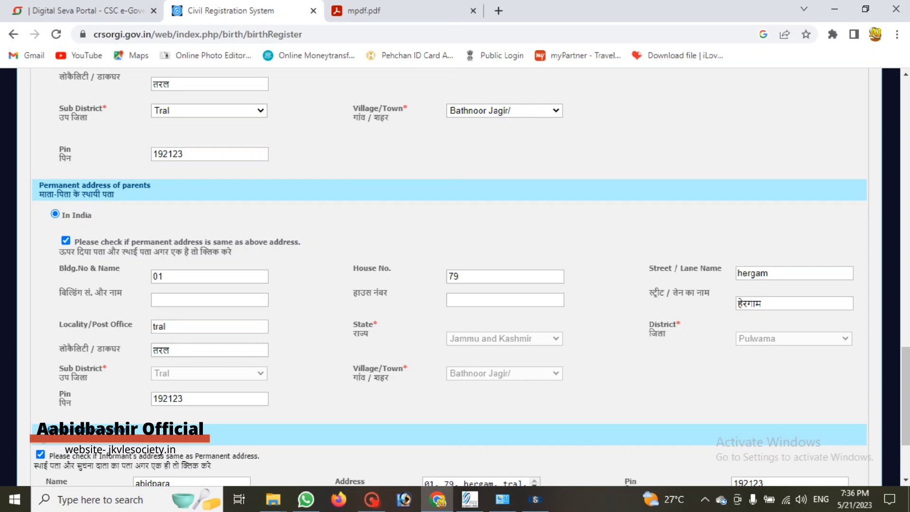
{"action": "scroll", "coordinate": [135, 258], "scroll_direction": "down", "scroll_amount": 2}
{"action": "scroll", "coordinate": [214, 238], "scroll_direction": "up", "scroll_amount": 3}
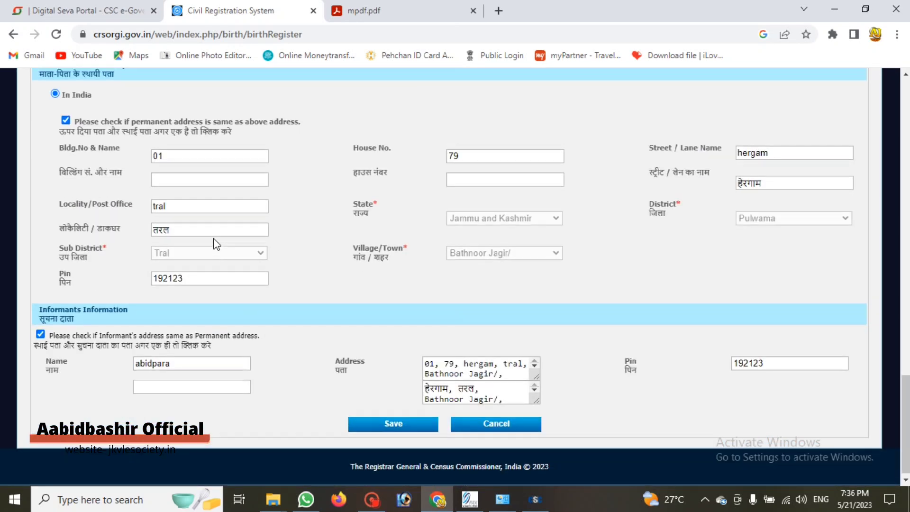
{"action": "scroll", "coordinate": [214, 270], "scroll_direction": "up", "scroll_amount": 2}
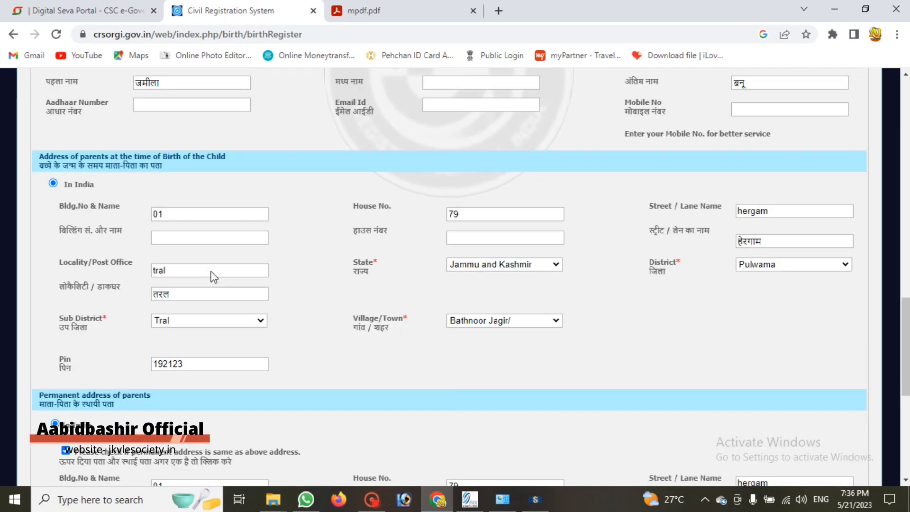
{"action": "scroll", "coordinate": [258, 279], "scroll_direction": "down", "scroll_amount": 2}
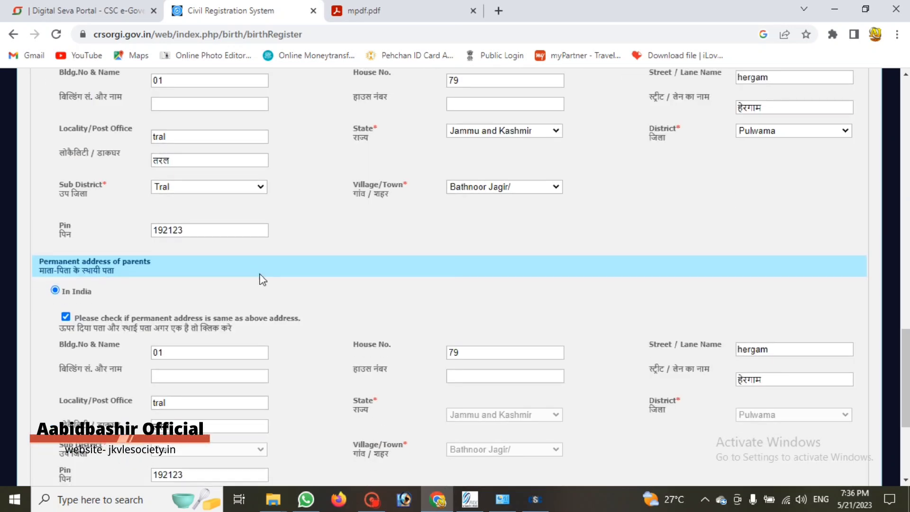
{"action": "scroll", "coordinate": [262, 280], "scroll_direction": "up", "scroll_amount": 3}
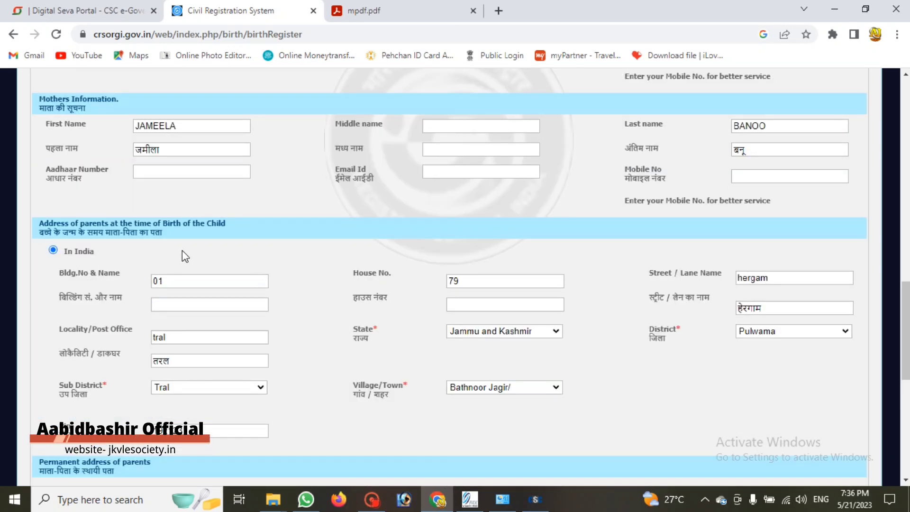
{"action": "scroll", "coordinate": [182, 251], "scroll_direction": "down", "scroll_amount": 6}
{"action": "scroll", "coordinate": [407, 414], "scroll_direction": "down", "scroll_amount": 1}
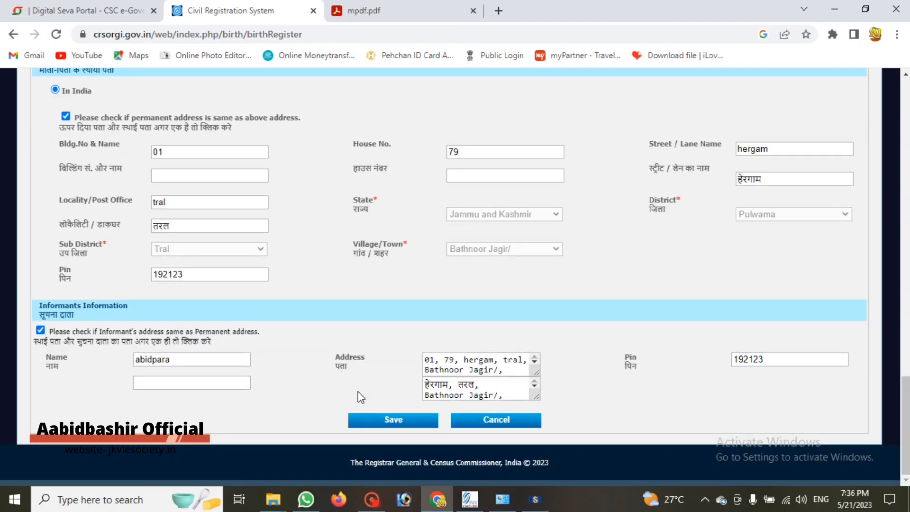
Save the birth details and scroll through the loaded Statistical Information page
{"action": "left_click", "coordinate": [392, 423]}
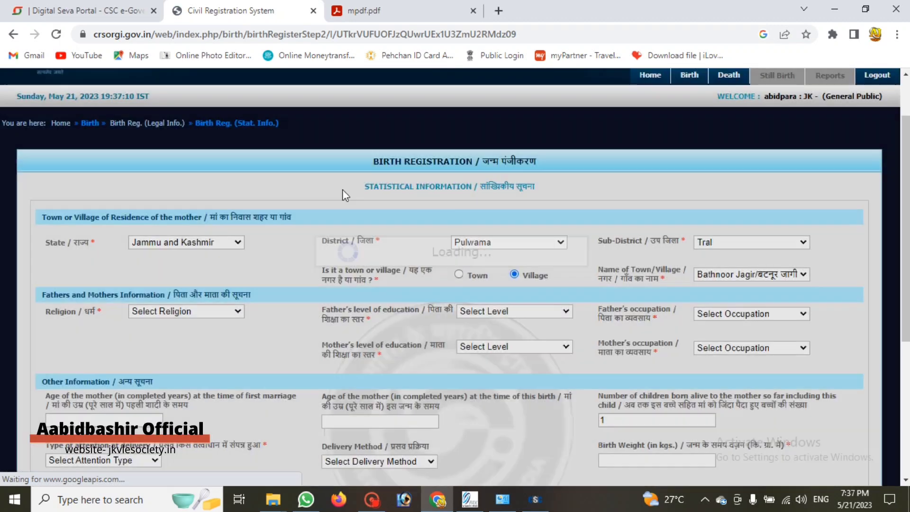
{"action": "scroll", "coordinate": [353, 186], "scroll_direction": "down", "scroll_amount": 1}
{"action": "scroll", "coordinate": [332, 194], "scroll_direction": "up", "scroll_amount": 2}
{"action": "scroll", "coordinate": [212, 251], "scroll_direction": "down", "scroll_amount": 2}
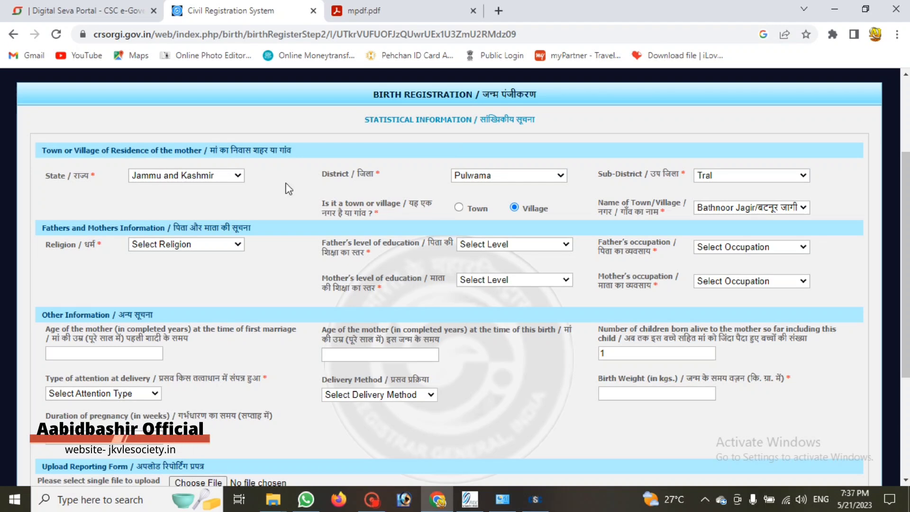
Set religion to Islam and both the father's and mother's education to Illiterate
{"action": "left_click", "coordinate": [156, 246]}
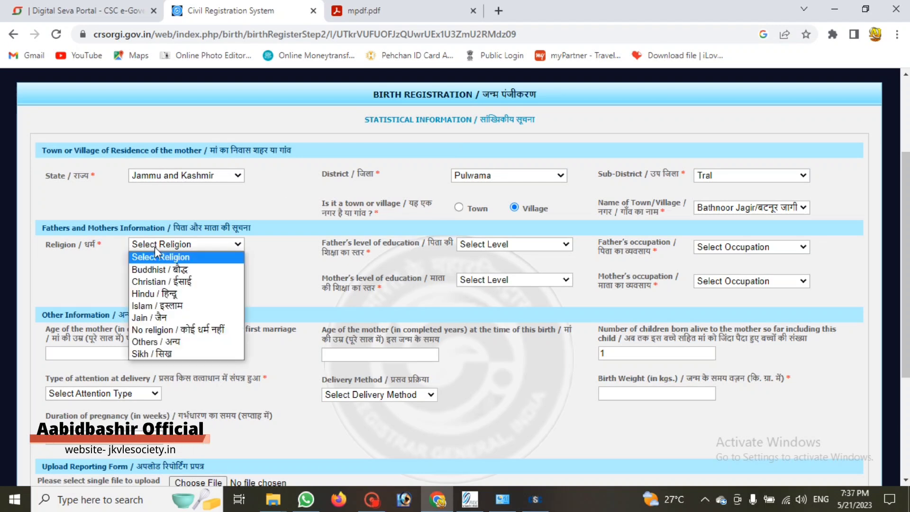
{"action": "left_click", "coordinate": [157, 305]}
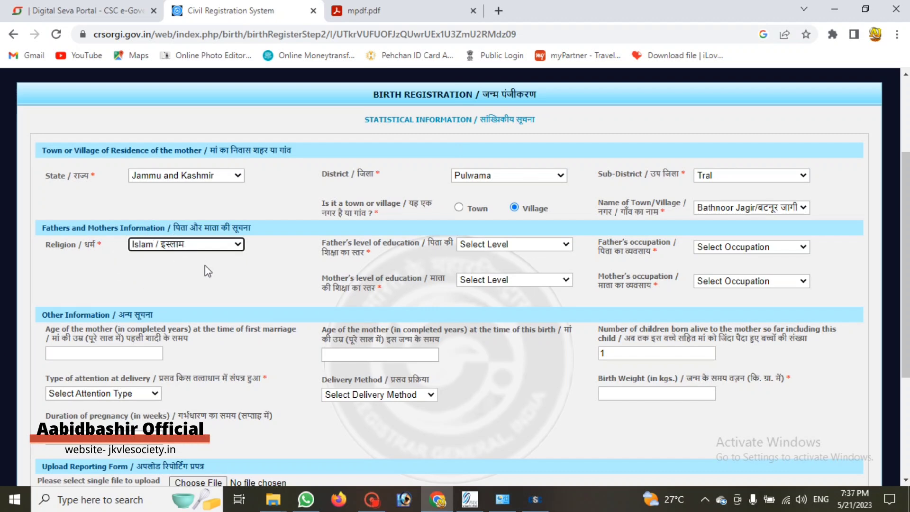
{"action": "scroll", "coordinate": [149, 300], "scroll_direction": "down", "scroll_amount": 3}
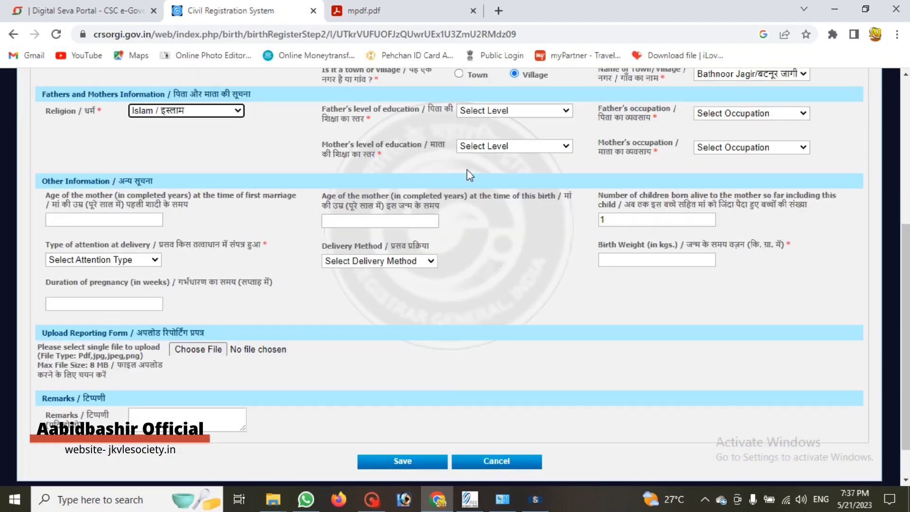
{"action": "scroll", "coordinate": [467, 176], "scroll_direction": "up", "scroll_amount": 2}
{"action": "left_click", "coordinate": [481, 177]}
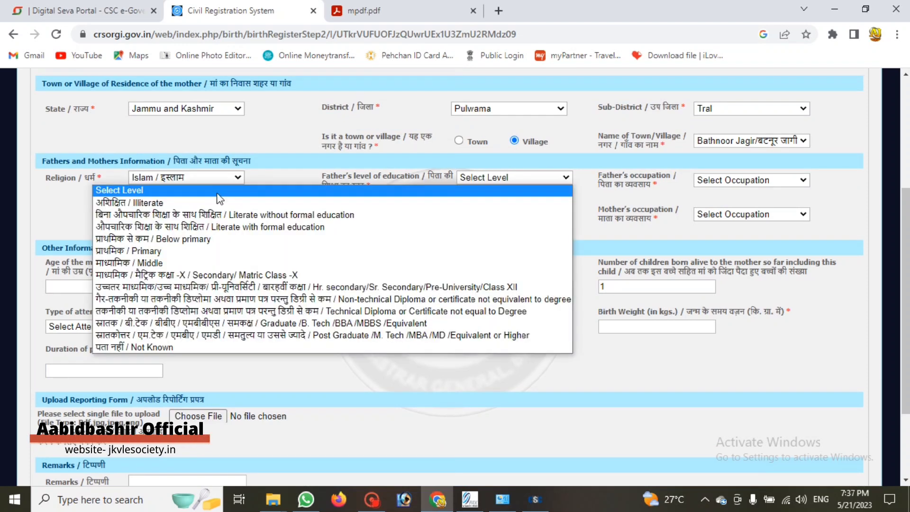
{"action": "left_click", "coordinate": [208, 202]}
{"action": "left_click", "coordinate": [516, 217]}
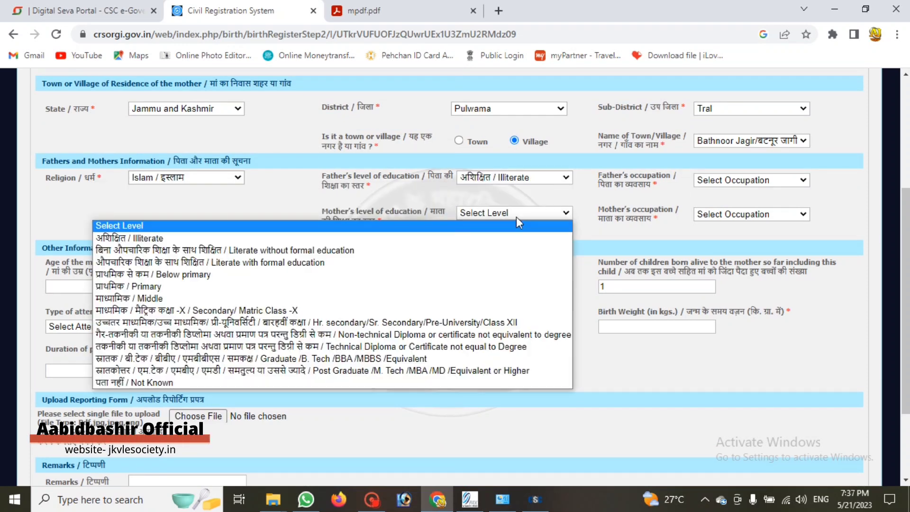
{"action": "left_click", "coordinate": [313, 237]}
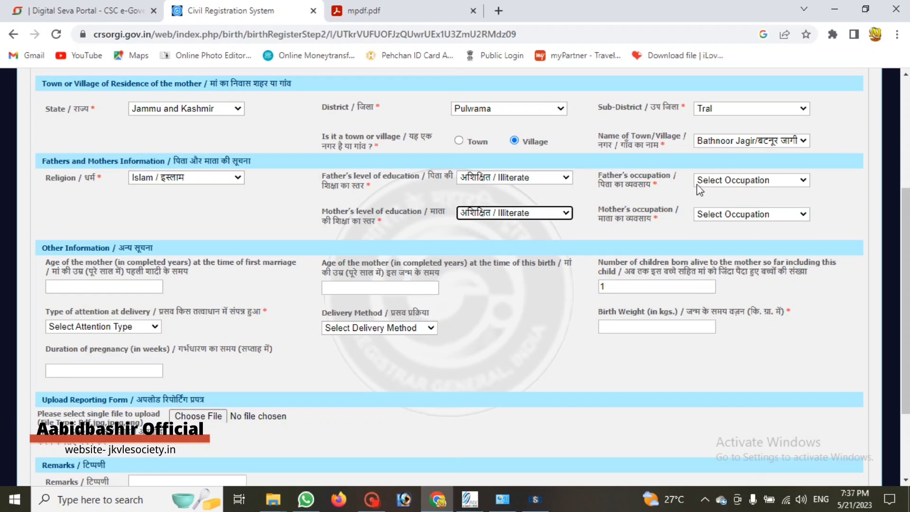
Set father's occupation to Workers not classified elsewhere and mother's to Housewife/Househusband
{"action": "left_click", "coordinate": [726, 182]}
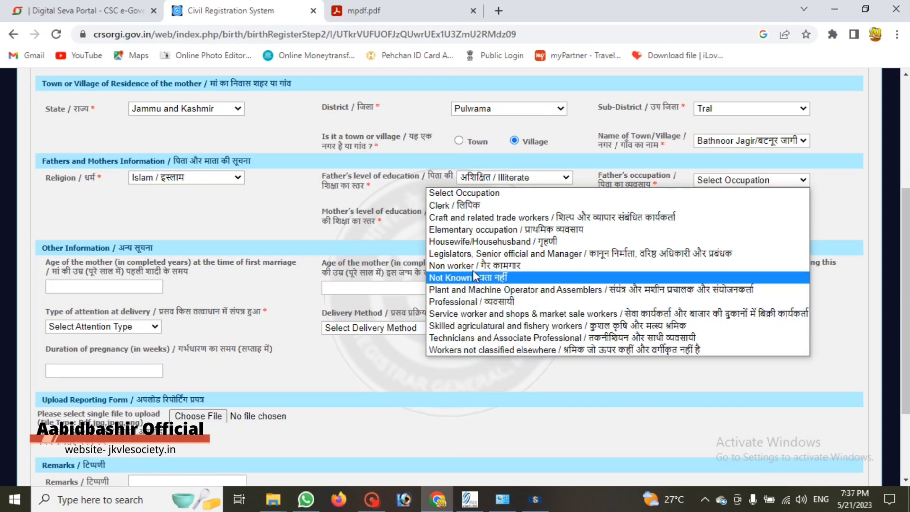
{"action": "left_click", "coordinate": [474, 350]}
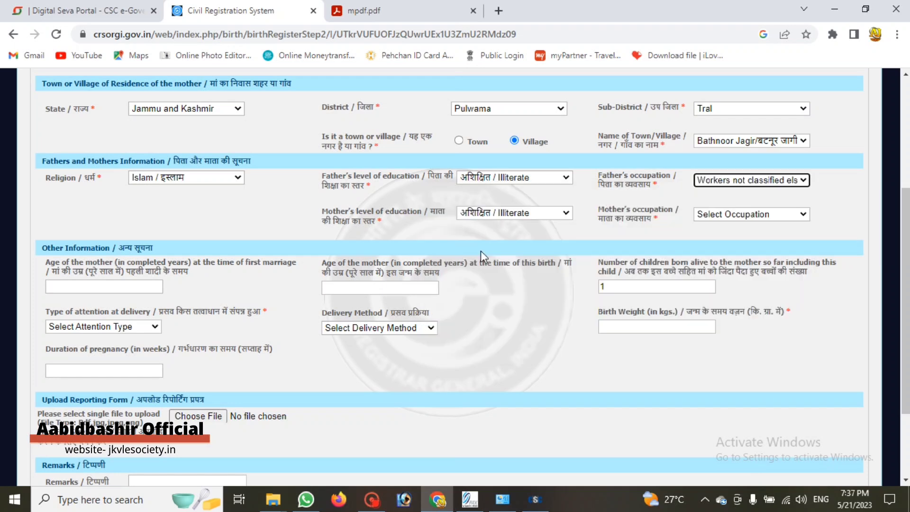
{"action": "left_click", "coordinate": [732, 216]}
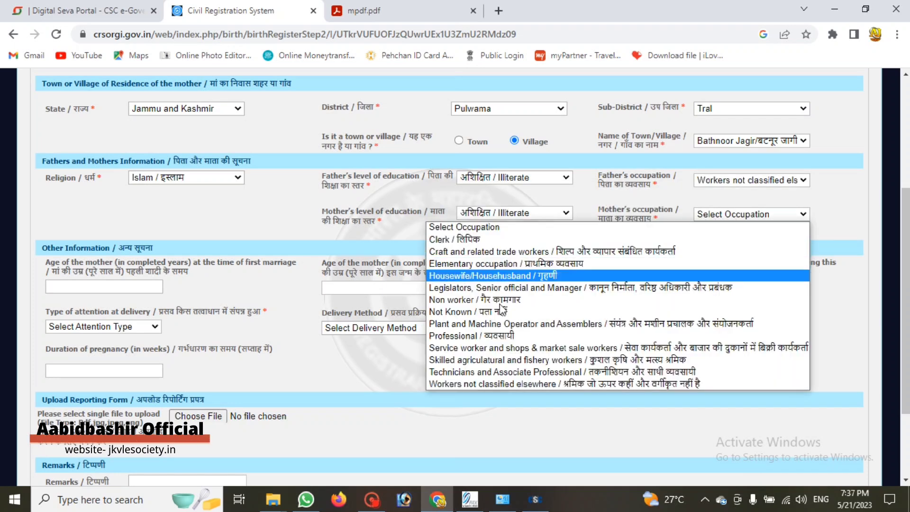
{"action": "left_click", "coordinate": [491, 278]}
{"action": "scroll", "coordinate": [333, 269], "scroll_direction": "down", "scroll_amount": 1}
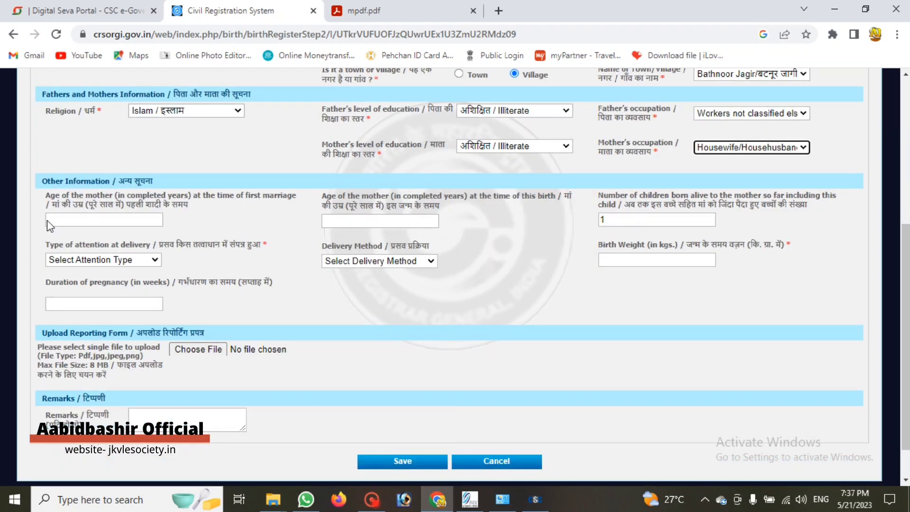
{"action": "left_click", "coordinate": [60, 217]}
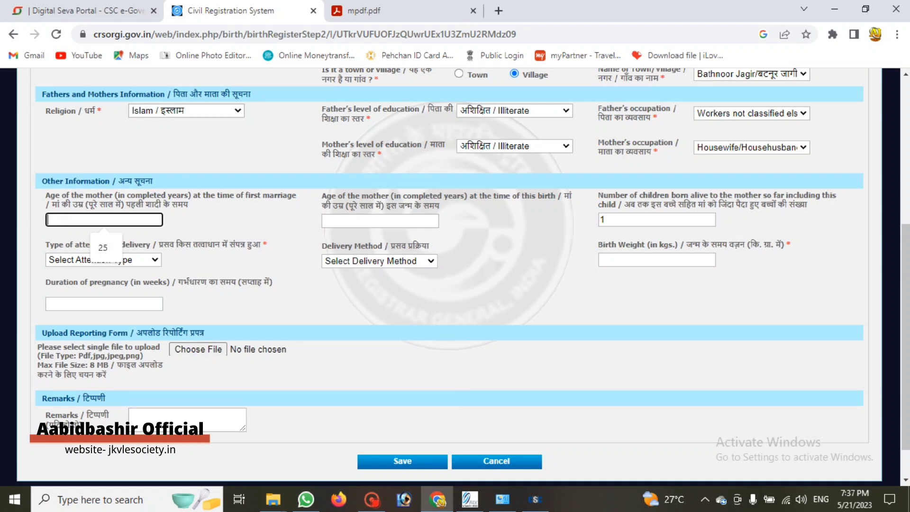
Enter the mother's ages as 25 and 27
{"action": "type", "text": "25"}
{"action": "left_click", "coordinate": [353, 221]}
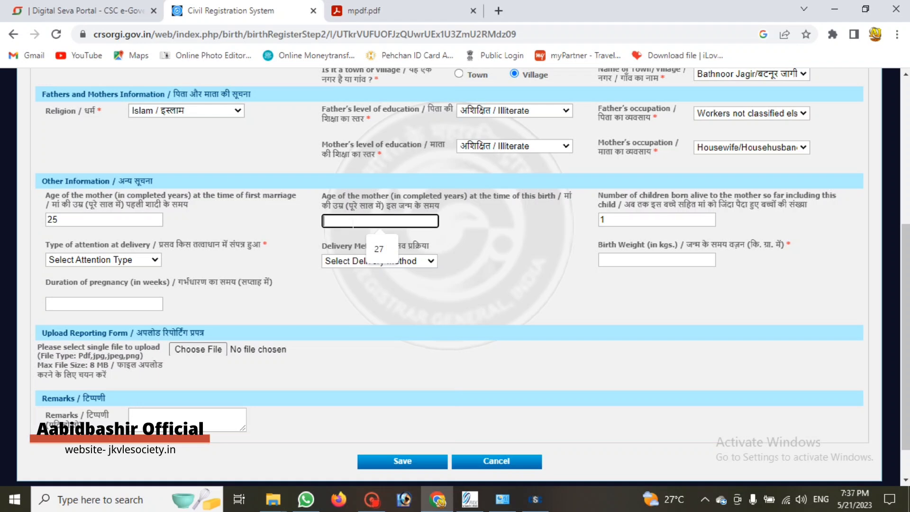
{"action": "type", "text": "27"}
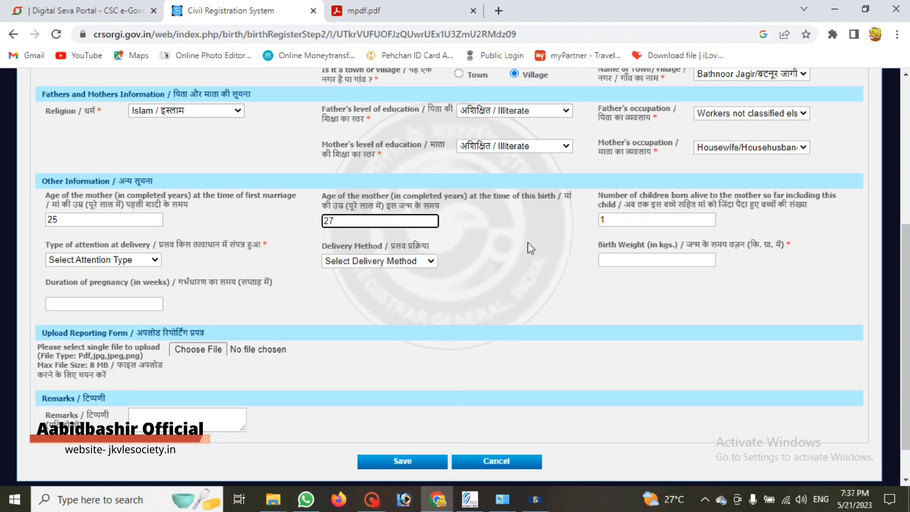
Set delivery attendance to Doctor/Nurse/trained midwife and the delivery method to Normal
{"action": "left_click", "coordinate": [87, 261]}
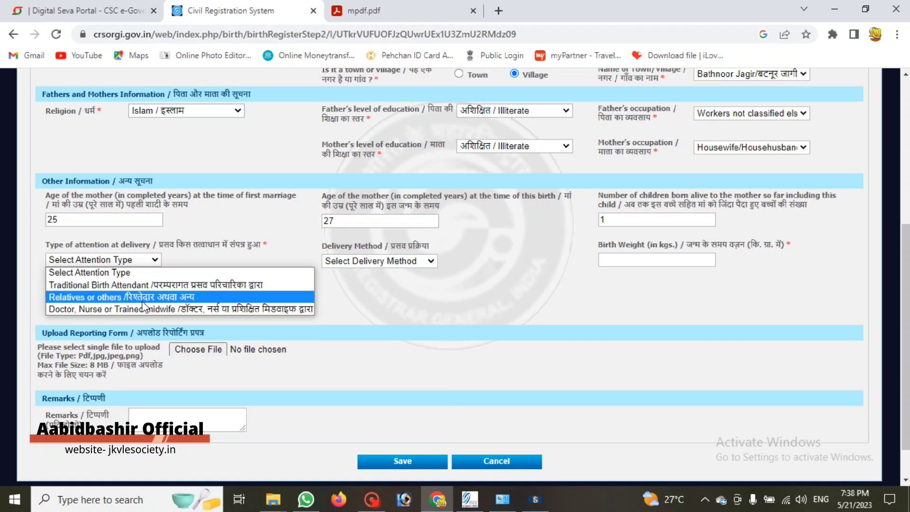
{"action": "left_click", "coordinate": [98, 310]}
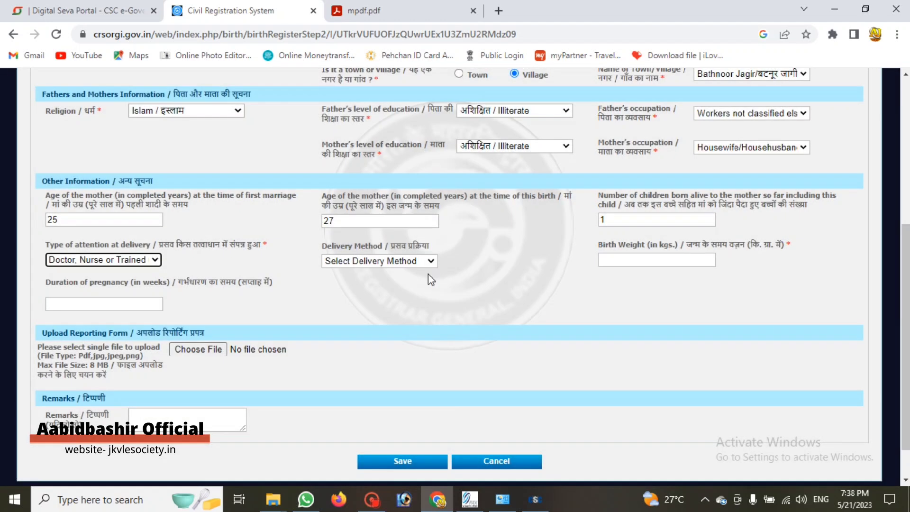
{"action": "left_click", "coordinate": [428, 261]}
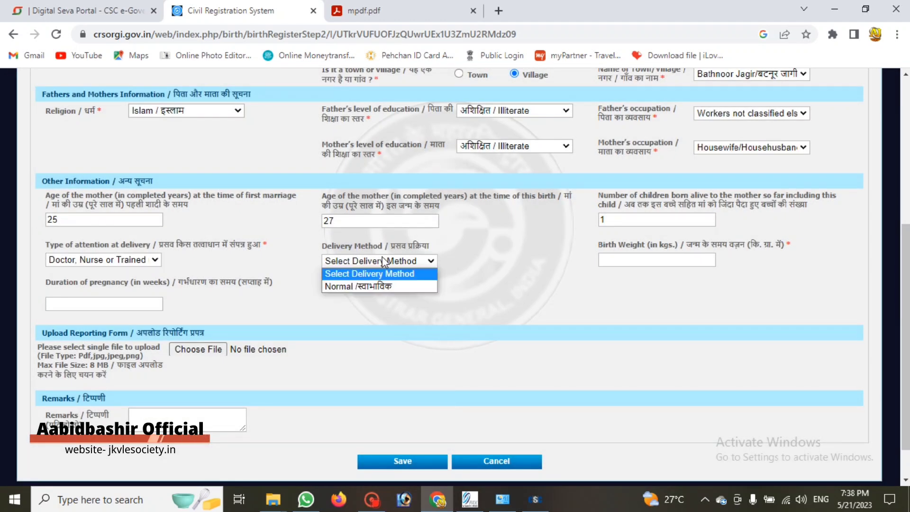
{"action": "left_click", "coordinate": [363, 286]}
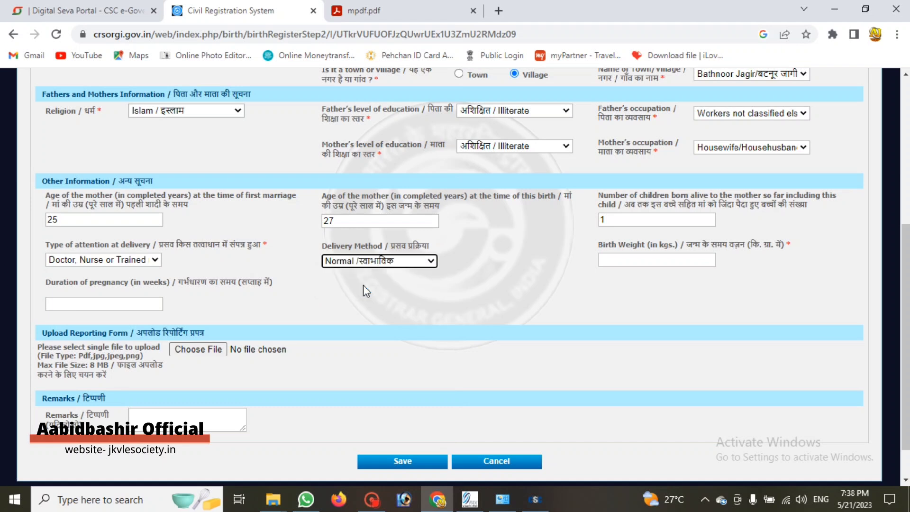
Enter a birth weight of 3.000 kg and a pregnancy duration of 36 weeks
{"action": "left_click", "coordinate": [635, 260]}
{"action": "type", "text": "3"}
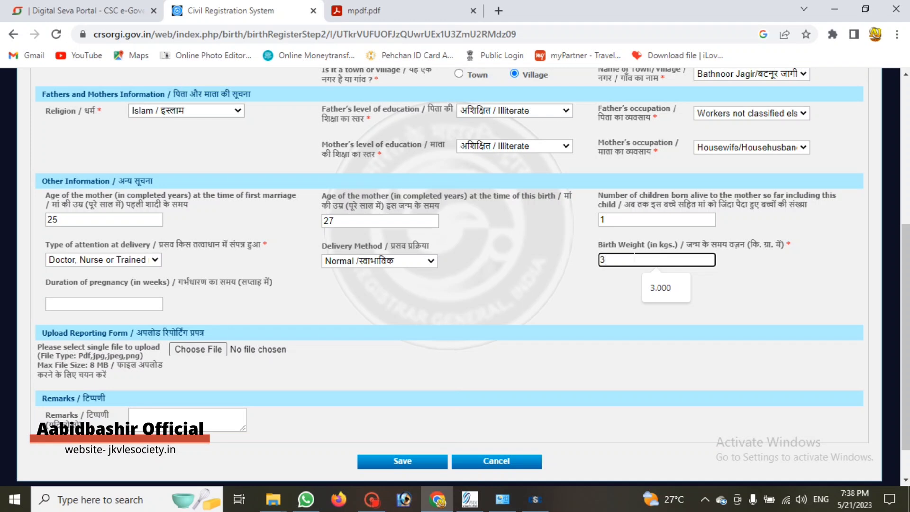
{"action": "left_click", "coordinate": [659, 287]}
{"action": "scroll", "coordinate": [244, 269], "scroll_direction": "down", "scroll_amount": 1}
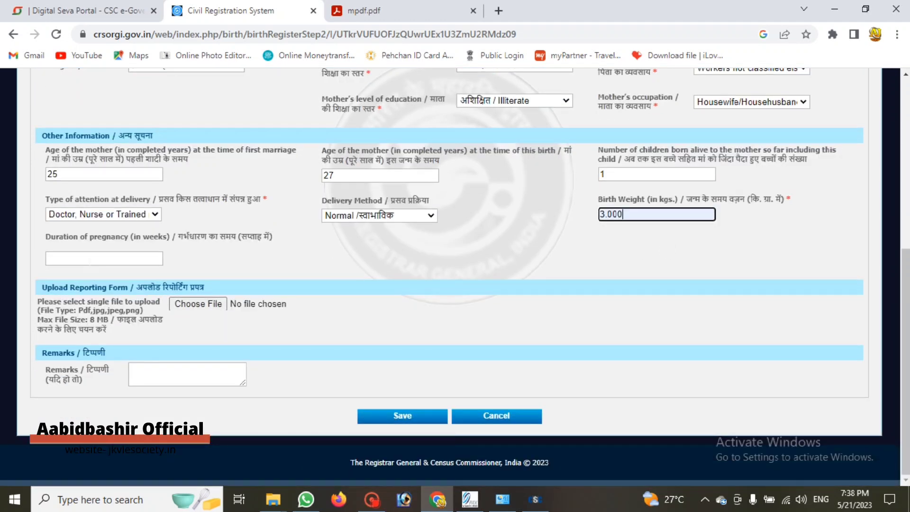
{"action": "left_click", "coordinate": [90, 258]}
{"action": "key", "text": "Down"}
{"action": "key", "text": "Return"}
{"action": "scroll", "coordinate": [595, 237], "scroll_direction": "up", "scroll_amount": 7}
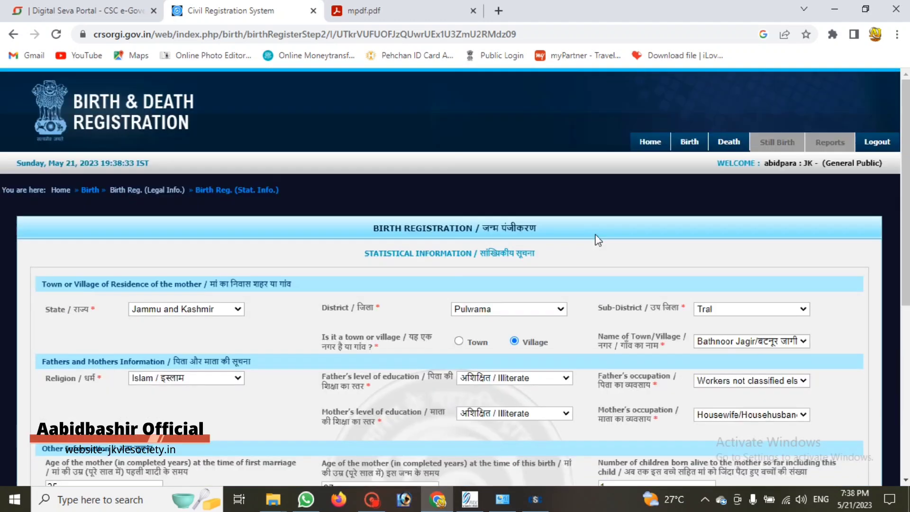
Open the Birth > Print Reporting form PDF, scroll through it, and return to the registration form
{"action": "mouse_move", "coordinate": [691, 150]}
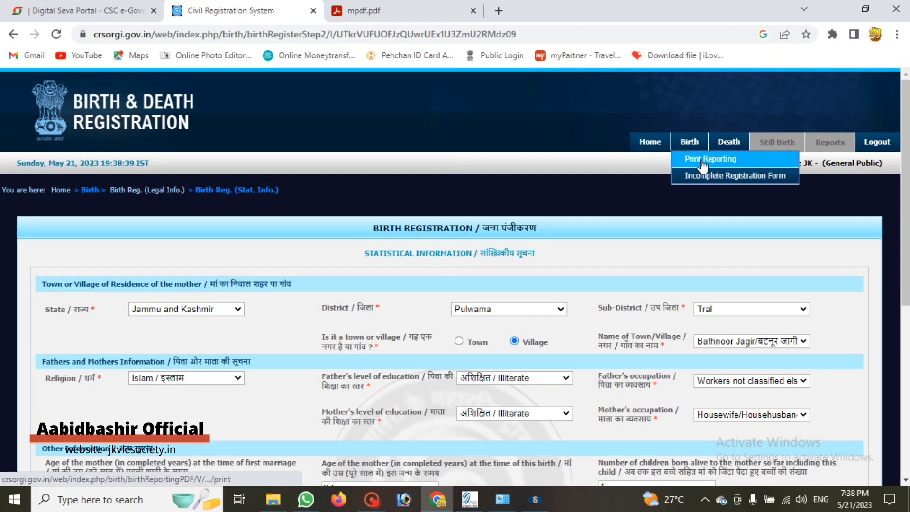
{"action": "left_click", "coordinate": [702, 161]}
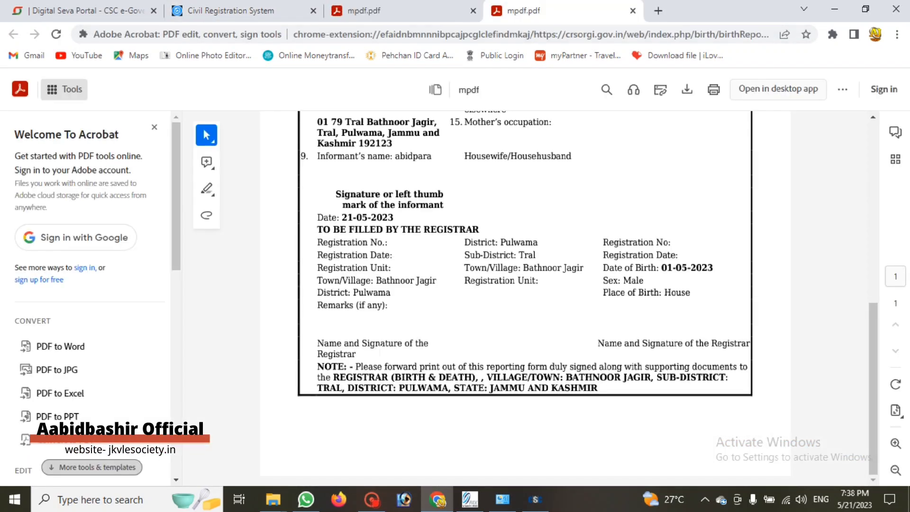
{"action": "scroll", "coordinate": [390, 263], "scroll_direction": "down", "scroll_amount": 8}
{"action": "scroll", "coordinate": [390, 263], "scroll_direction": "up", "scroll_amount": 1}
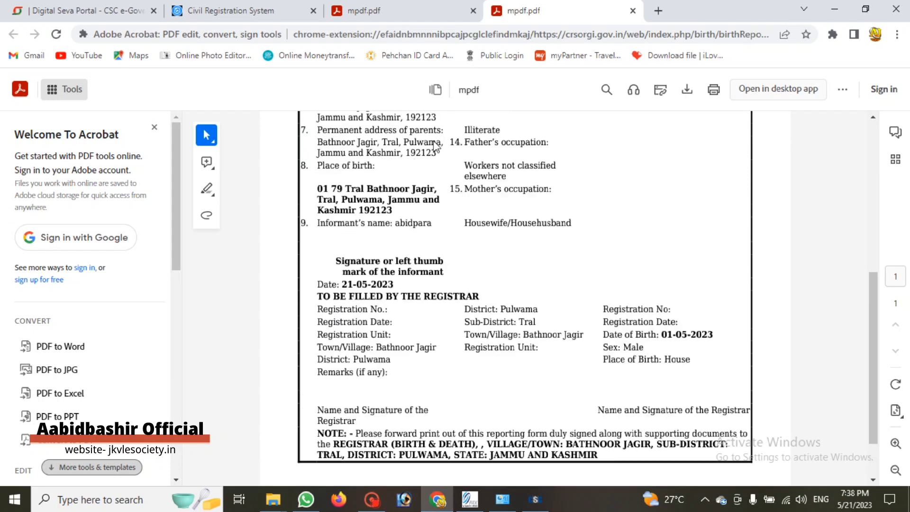
{"action": "left_click", "coordinate": [391, 13]}
{"action": "left_click", "coordinate": [244, 11]}
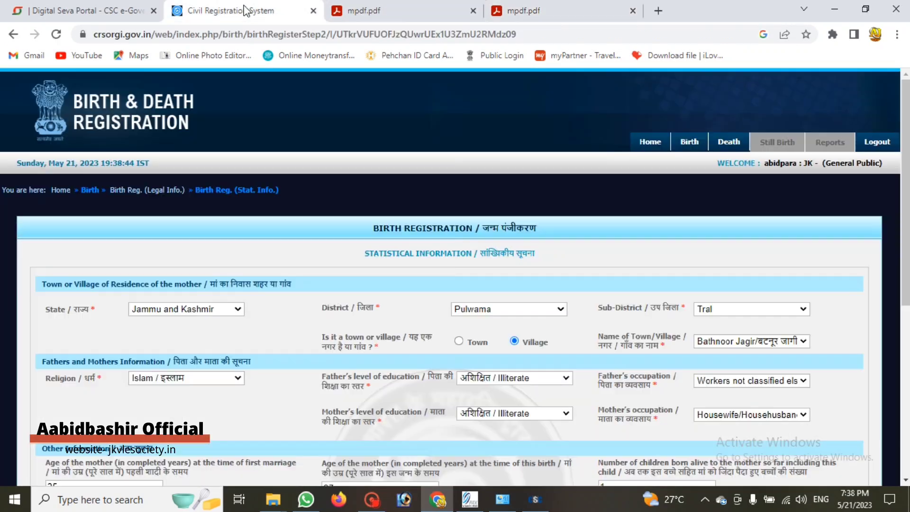
Browse the Downloads folder for a reporting form file to upload
{"action": "scroll", "coordinate": [198, 326], "scroll_direction": "down", "scroll_amount": 8}
{"action": "left_click", "coordinate": [198, 304]}
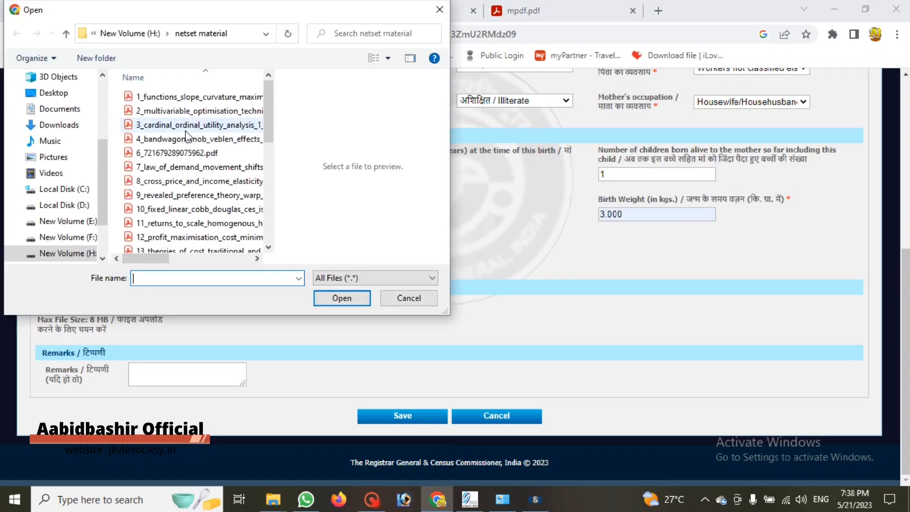
{"action": "scroll", "coordinate": [142, 142], "scroll_direction": "down", "scroll_amount": 5}
{"action": "left_click", "coordinate": [57, 124]}
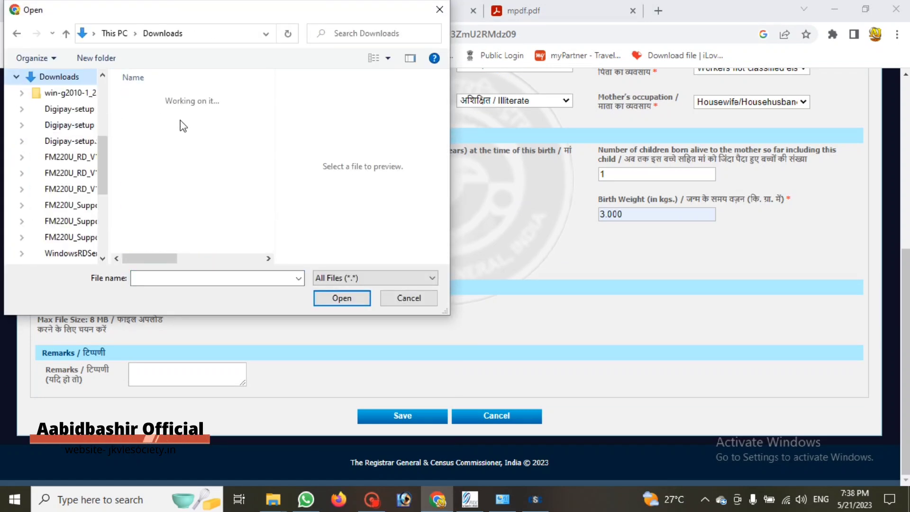
{"action": "scroll", "coordinate": [185, 142], "scroll_direction": "down", "scroll_amount": 3}
{"action": "scroll", "coordinate": [185, 142], "scroll_direction": "up", "scroll_amount": 3}
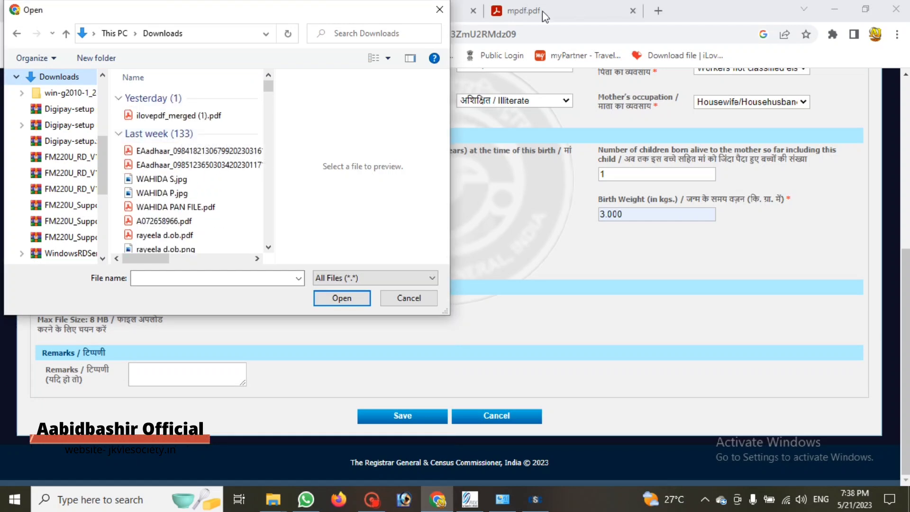
Download the generated mpdf.pdf reporting form from its PDF tab
{"action": "left_click", "coordinate": [408, 298]}
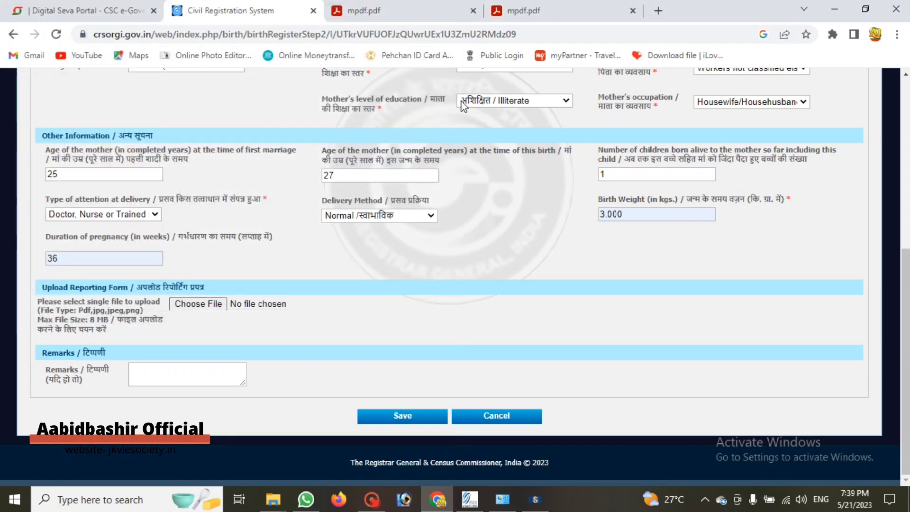
{"action": "left_click", "coordinate": [364, 10]}
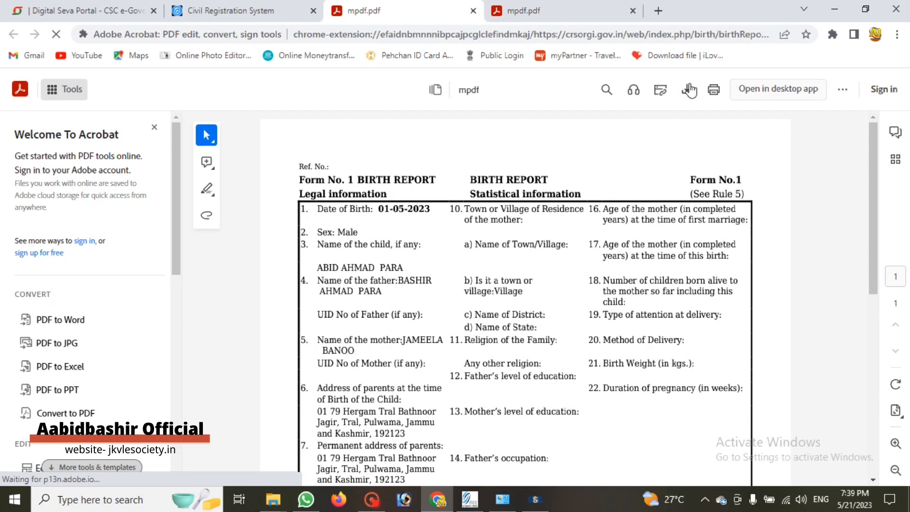
{"action": "left_click", "coordinate": [688, 90]}
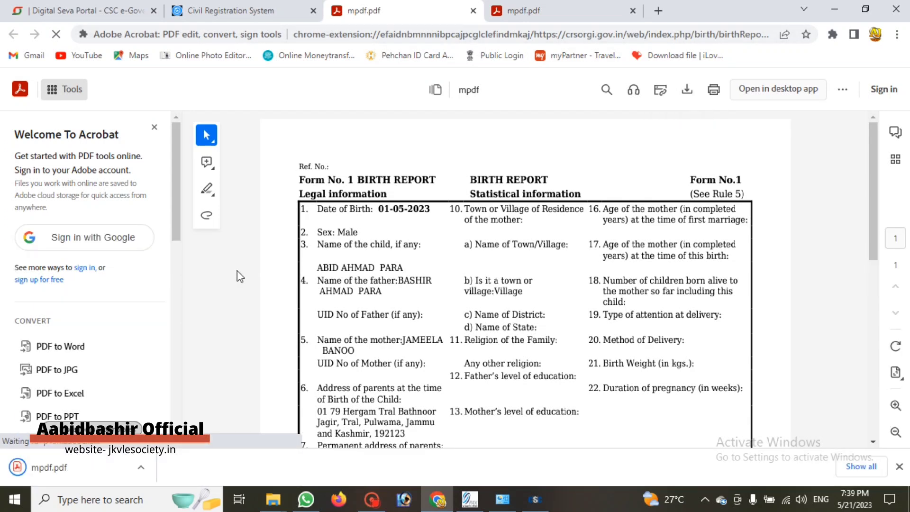
Attach mpdf.pdf from Downloads to the reporting form upload field
{"action": "left_click", "coordinate": [247, 11]}
{"action": "left_click", "coordinate": [188, 304]}
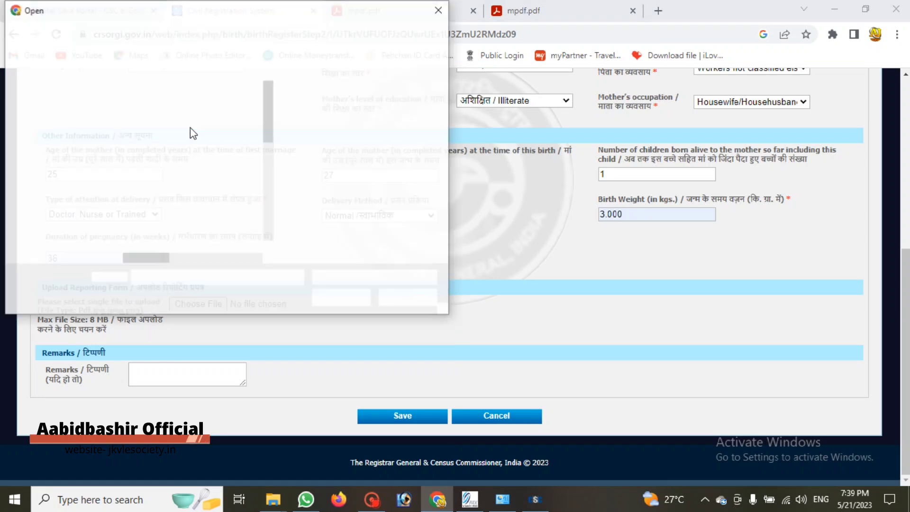
{"action": "left_click", "coordinate": [66, 126]}
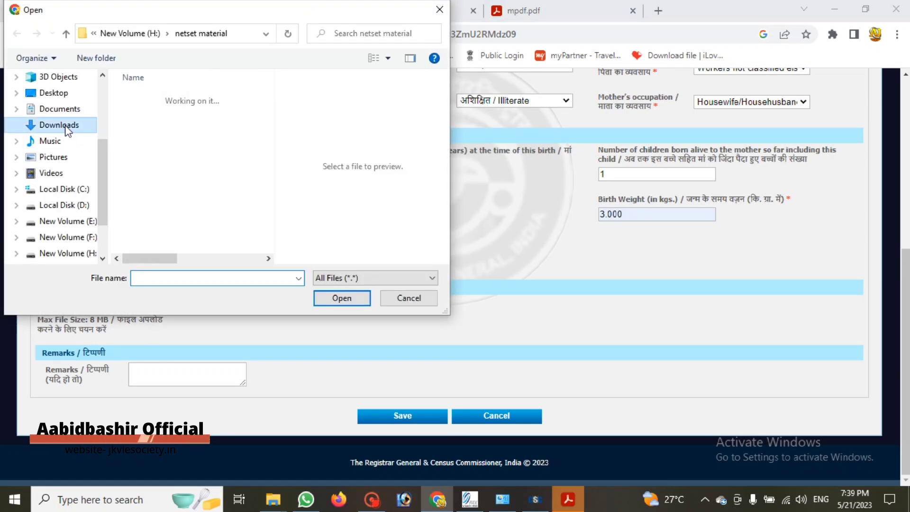
{"action": "left_click", "coordinate": [164, 117]}
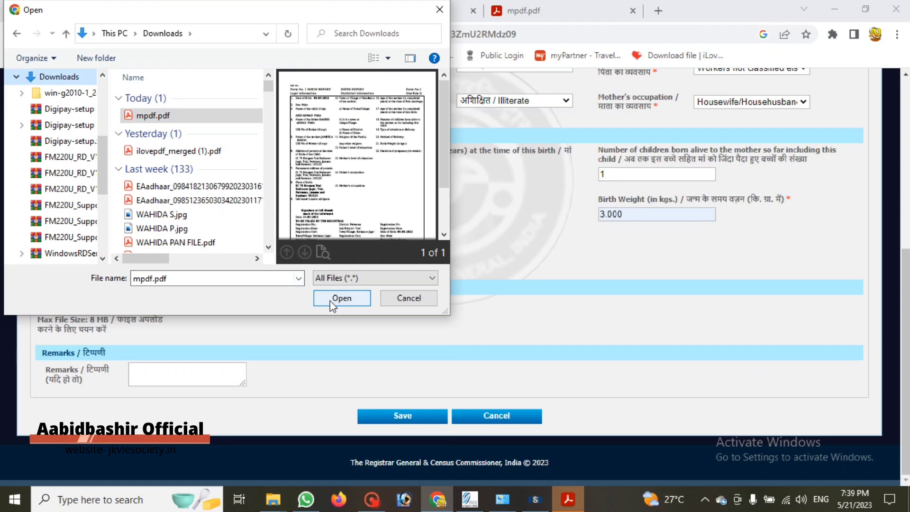
{"action": "left_click", "coordinate": [341, 298]}
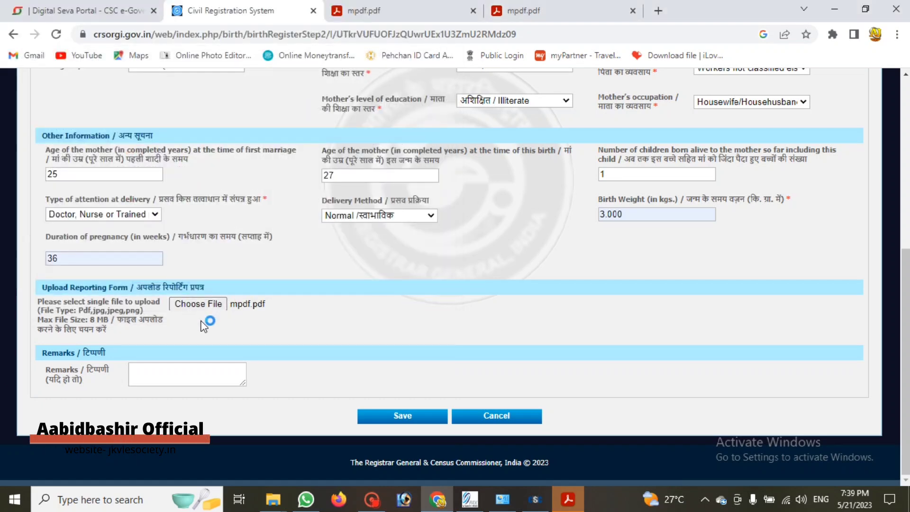
Save the birth form with mpdf.pdf attached
{"action": "left_click", "coordinate": [406, 414]}
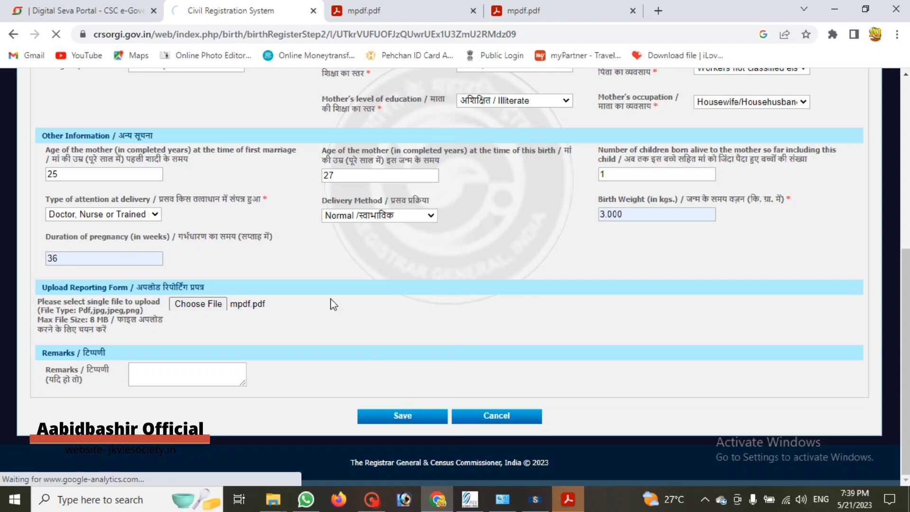
{"action": "scroll", "coordinate": [325, 285], "scroll_direction": "up", "scroll_amount": 5}
{"action": "scroll", "coordinate": [326, 297], "scroll_direction": "down", "scroll_amount": 5}
{"action": "scroll", "coordinate": [326, 302], "scroll_direction": "up", "scroll_amount": 3}
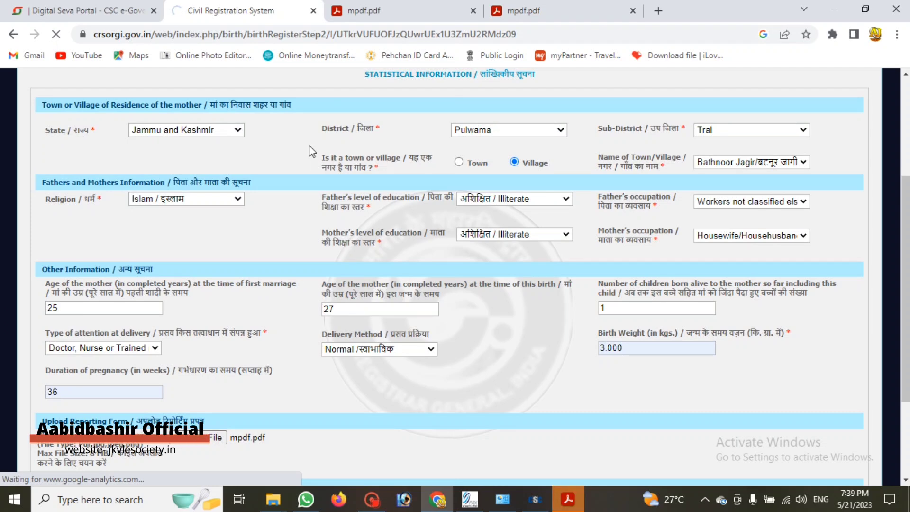
{"action": "scroll", "coordinate": [308, 146], "scroll_direction": "down", "scroll_amount": 3}
Close both extra mpdf.pdf tabs
{"action": "left_click", "coordinate": [480, 14]}
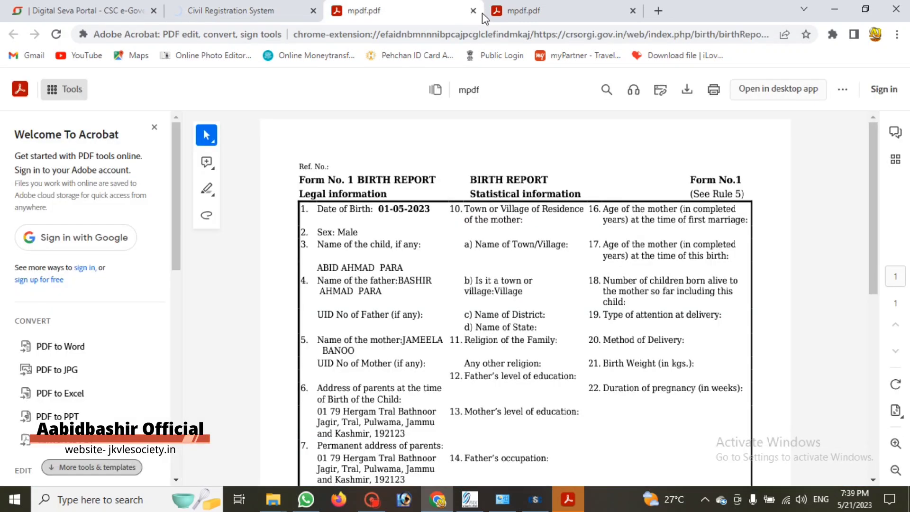
{"action": "left_click", "coordinate": [472, 12]}
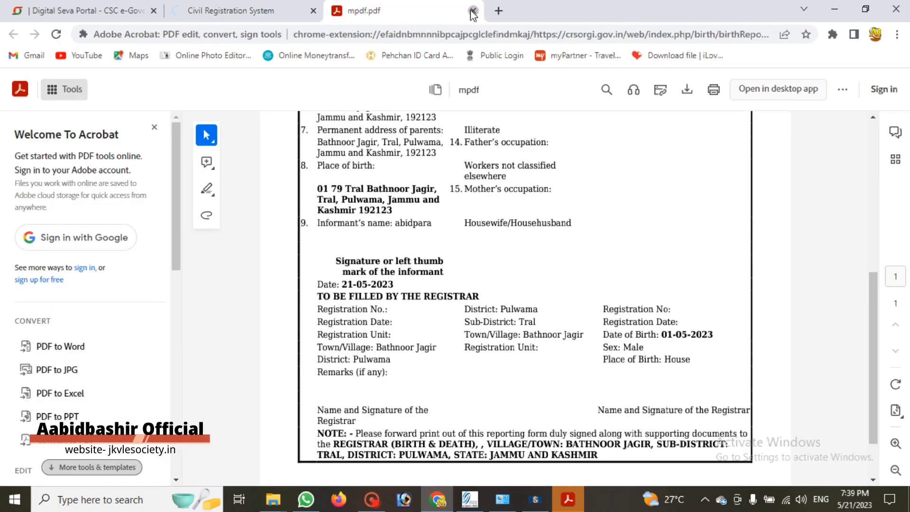
{"action": "left_click", "coordinate": [473, 12]}
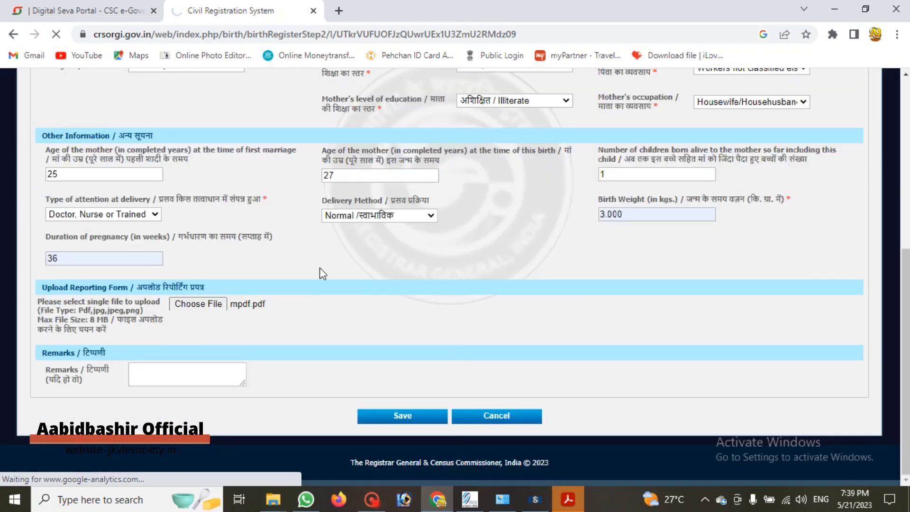
{"action": "left_click", "coordinate": [372, 499]}
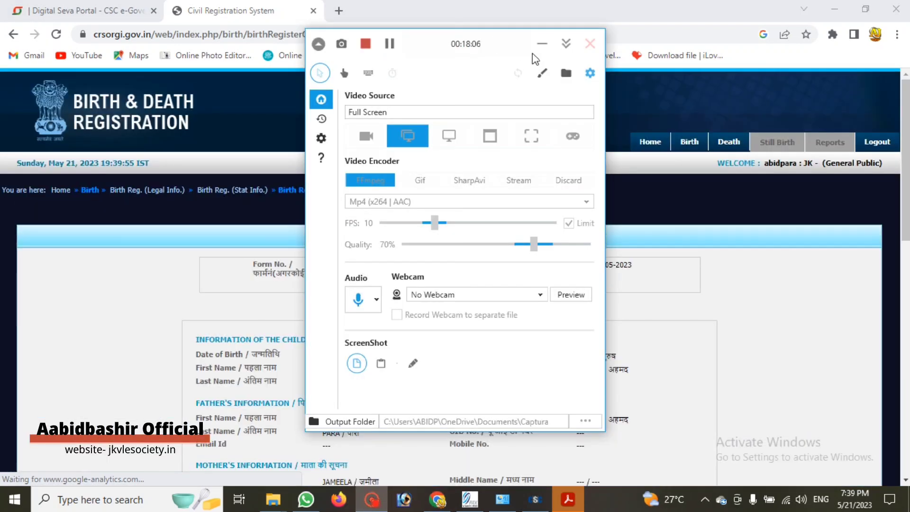
Scroll through the confirmation page checking the child's, parents' and address details
{"action": "left_click", "coordinate": [542, 44]}
{"action": "scroll", "coordinate": [355, 152], "scroll_direction": "down", "scroll_amount": 10}
{"action": "scroll", "coordinate": [354, 151], "scroll_direction": "down", "scroll_amount": 3}
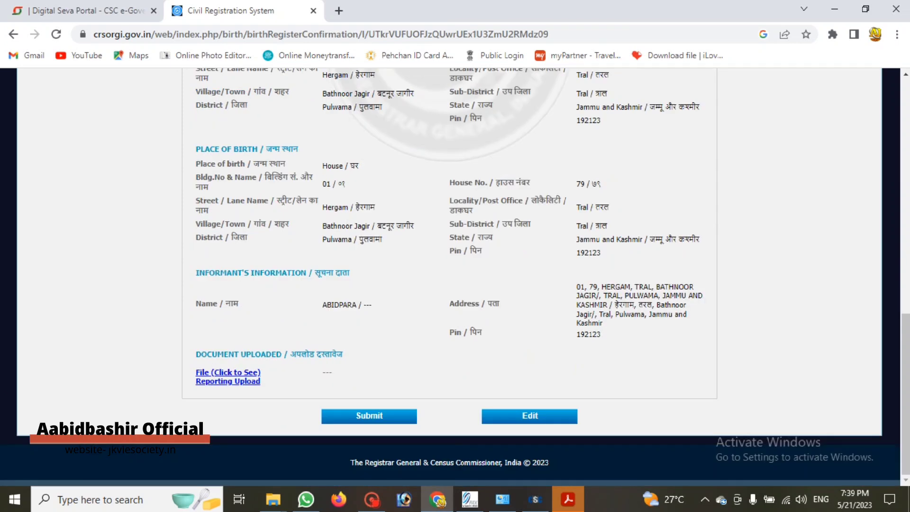
{"action": "scroll", "coordinate": [275, 328], "scroll_direction": "up", "scroll_amount": 11}
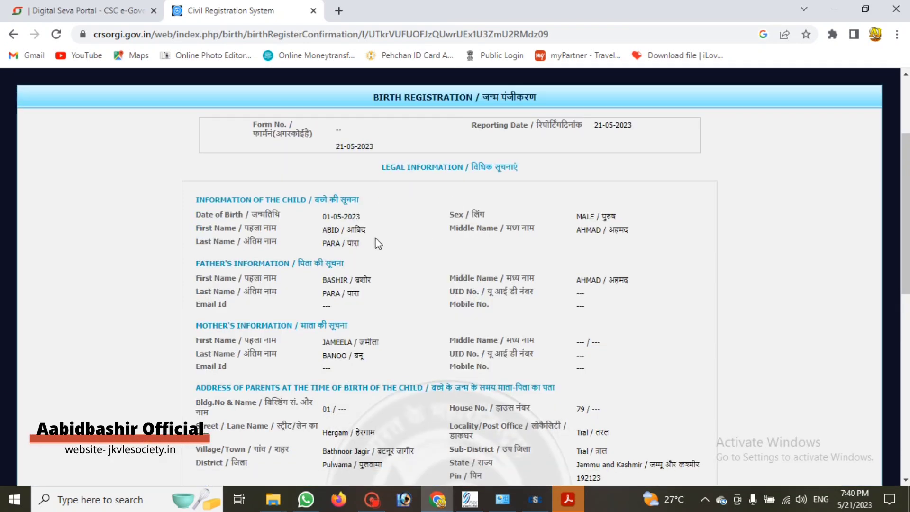
{"action": "scroll", "coordinate": [374, 246], "scroll_direction": "down", "scroll_amount": 1}
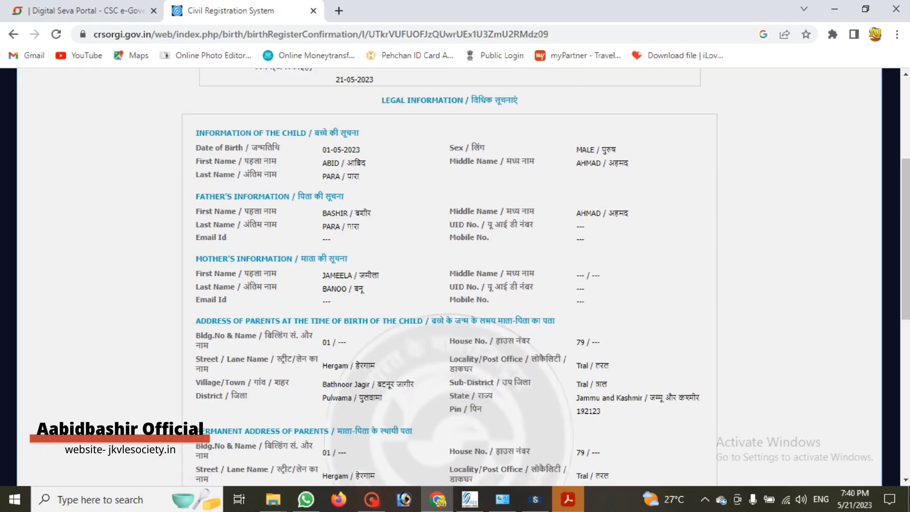
{"action": "scroll", "coordinate": [335, 325], "scroll_direction": "down", "scroll_amount": 5}
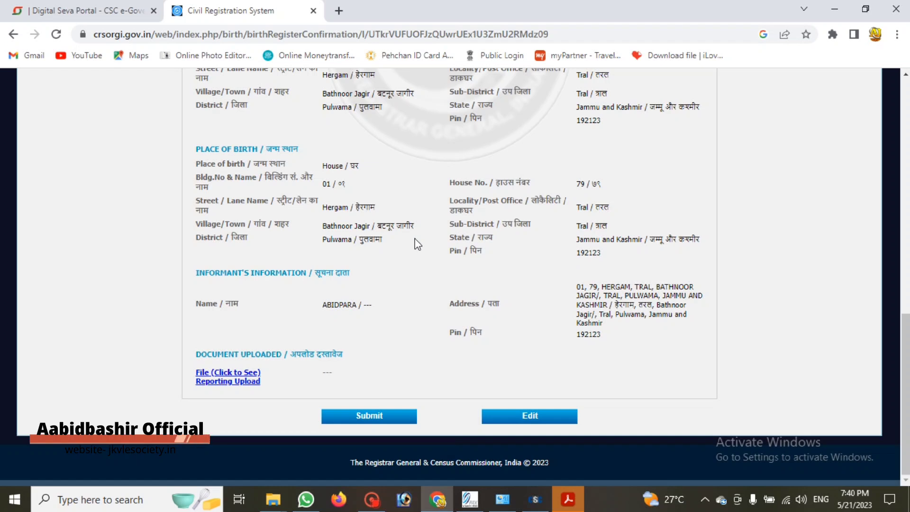
Submit the registration and scroll through both pages of the Form No. 1 Birth Report
{"action": "left_click", "coordinate": [376, 421]}
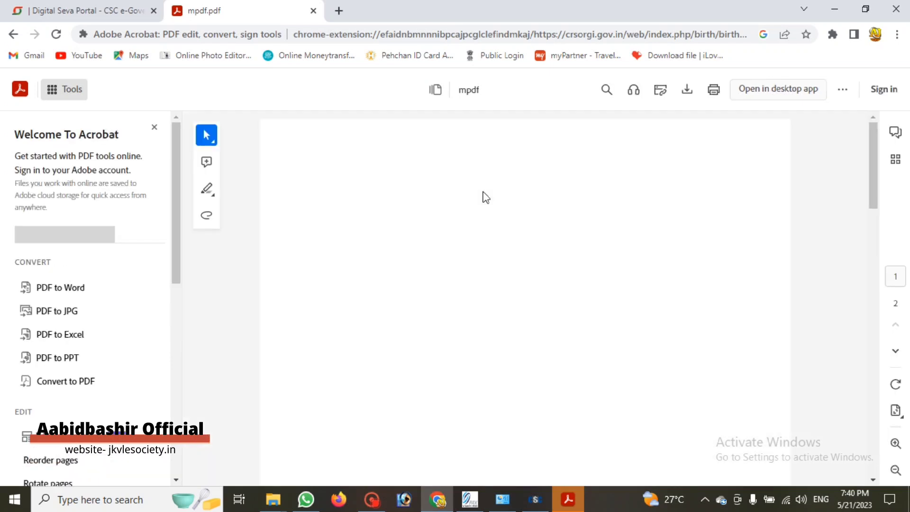
{"action": "scroll", "coordinate": [488, 224], "scroll_direction": "down", "scroll_amount": 10}
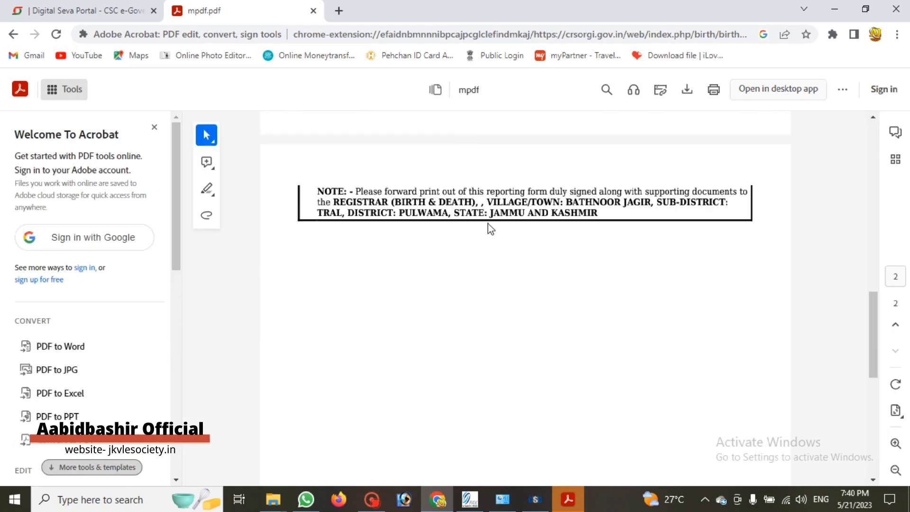
{"action": "scroll", "coordinate": [488, 235], "scroll_direction": "up", "scroll_amount": 5}
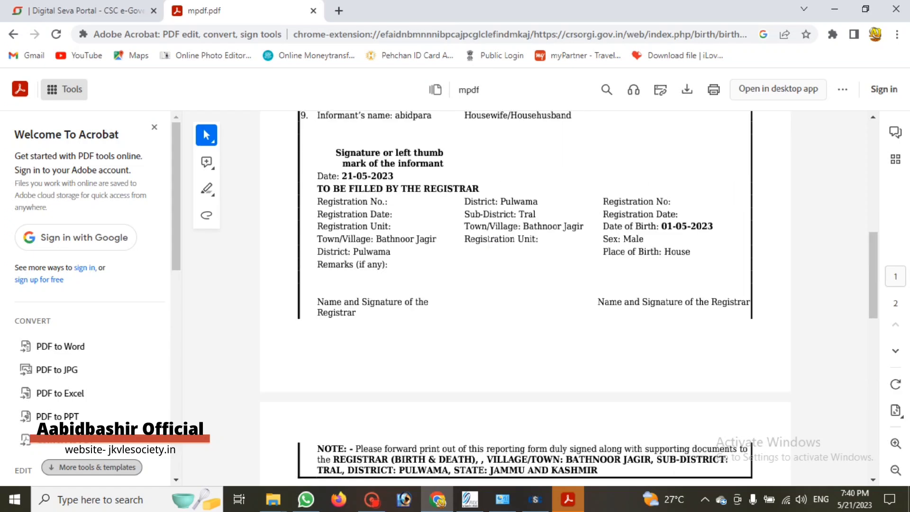
{"action": "scroll", "coordinate": [464, 280], "scroll_direction": "up", "scroll_amount": 3}
{"action": "scroll", "coordinate": [464, 280], "scroll_direction": "down", "scroll_amount": 1}
{"action": "scroll", "coordinate": [464, 279], "scroll_direction": "up", "scroll_amount": 8}
{"action": "scroll", "coordinate": [464, 280], "scroll_direction": "down", "scroll_amount": 7}
{"action": "scroll", "coordinate": [463, 281], "scroll_direction": "down", "scroll_amount": 5}
{"action": "scroll", "coordinate": [487, 281], "scroll_direction": "up", "scroll_amount": 4}
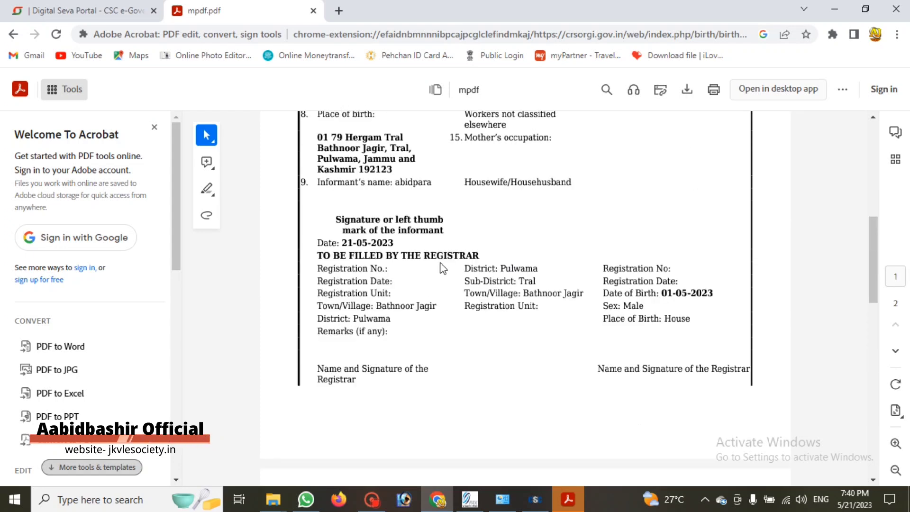
{"action": "scroll", "coordinate": [439, 284], "scroll_direction": "up", "scroll_amount": 8}
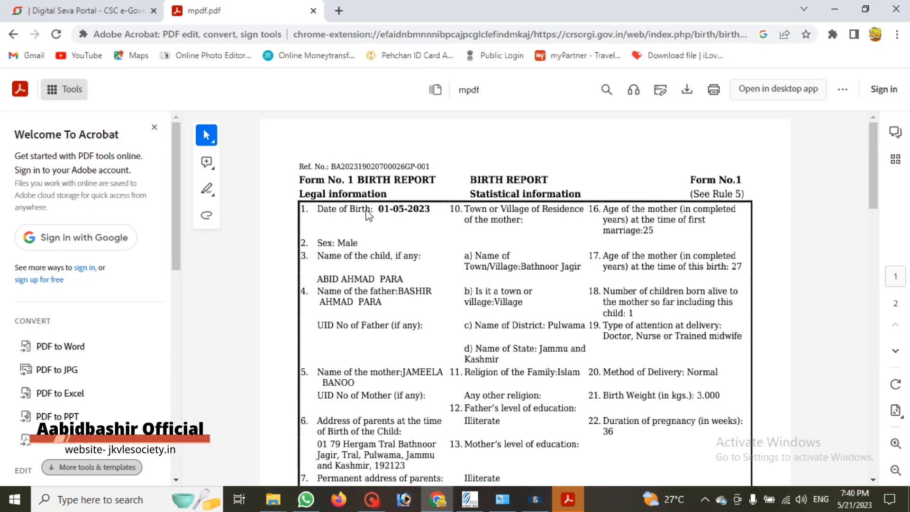
{"action": "scroll", "coordinate": [456, 220], "scroll_direction": "down", "scroll_amount": 13}
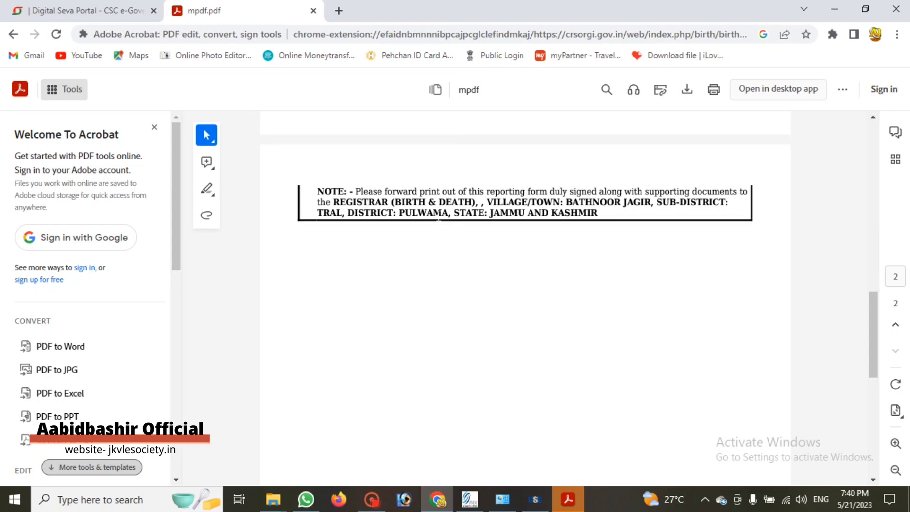
{"action": "scroll", "coordinate": [451, 207], "scroll_direction": "up", "scroll_amount": 4}
Return to the Birth Report PDF and scroll to the top to view its Ref. No
{"action": "left_click", "coordinate": [135, 17]}
{"action": "left_click", "coordinate": [231, 19]}
{"action": "scroll", "coordinate": [408, 297], "scroll_direction": "up", "scroll_amount": 5}
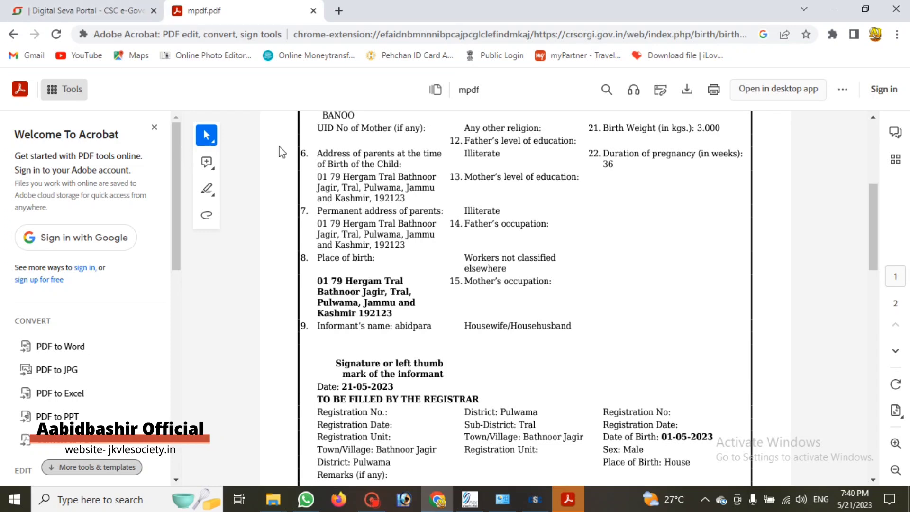
{"action": "scroll", "coordinate": [505, 279], "scroll_direction": "up", "scroll_amount": 5}
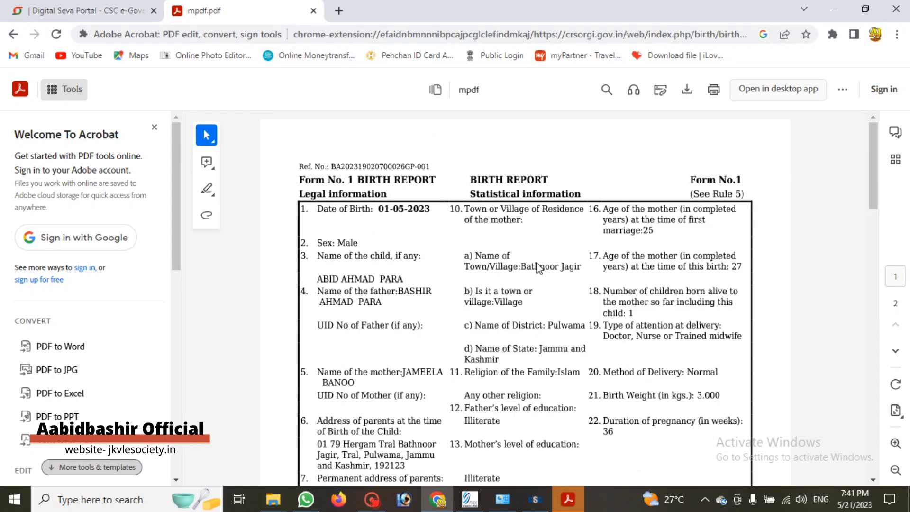
{"action": "left_click", "coordinate": [372, 501]}
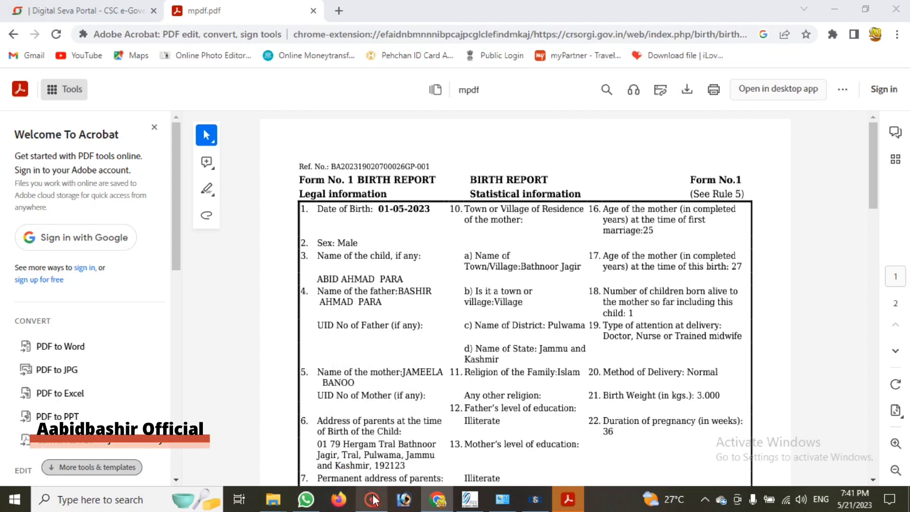